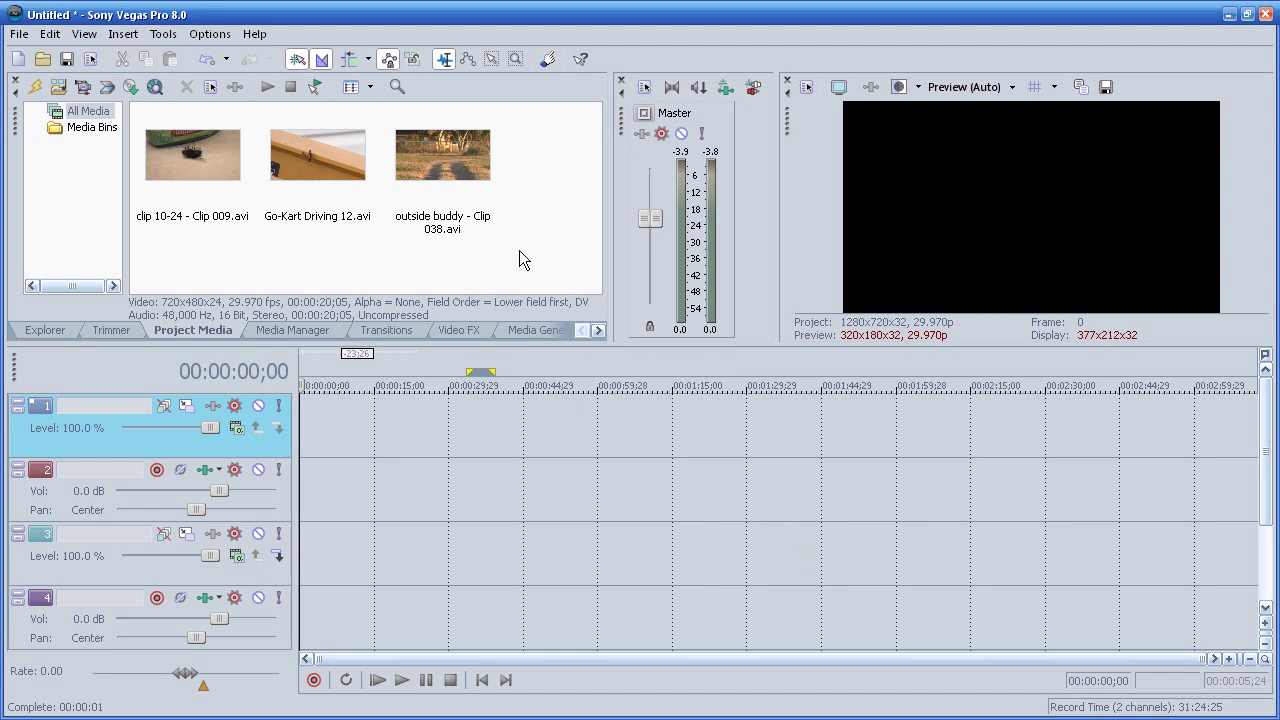
click(182, 168)
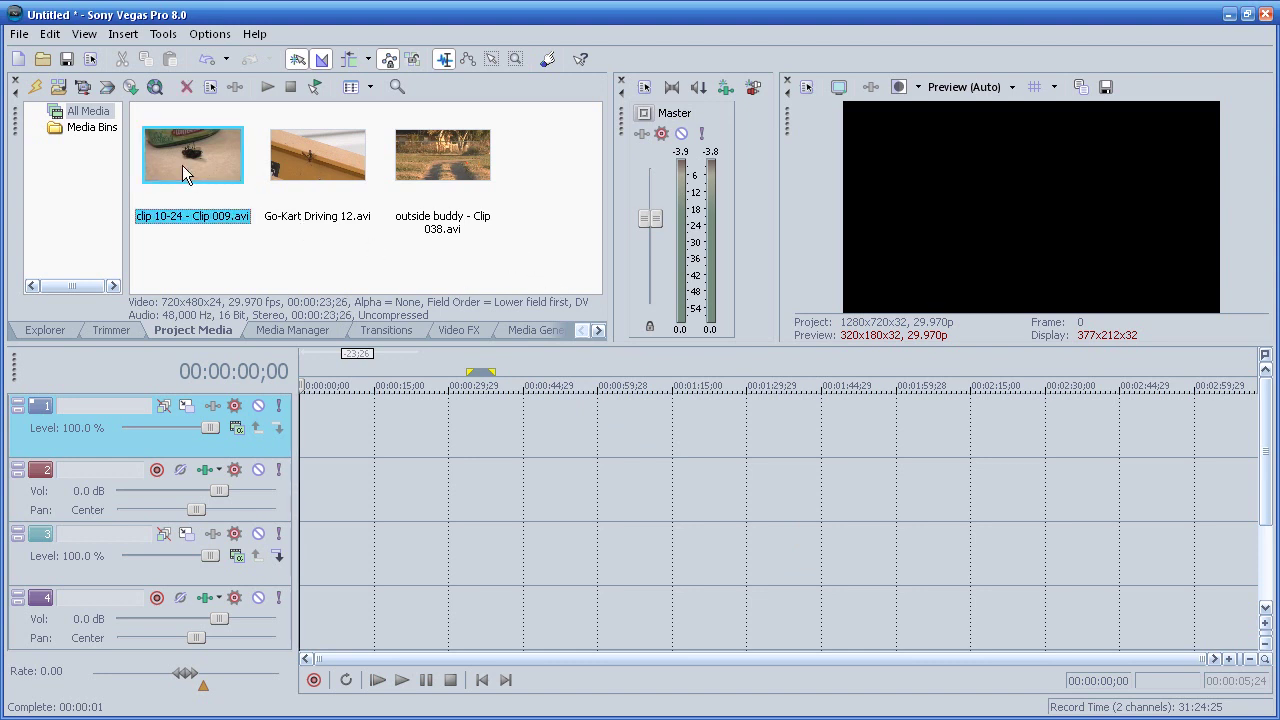
click(285, 177)
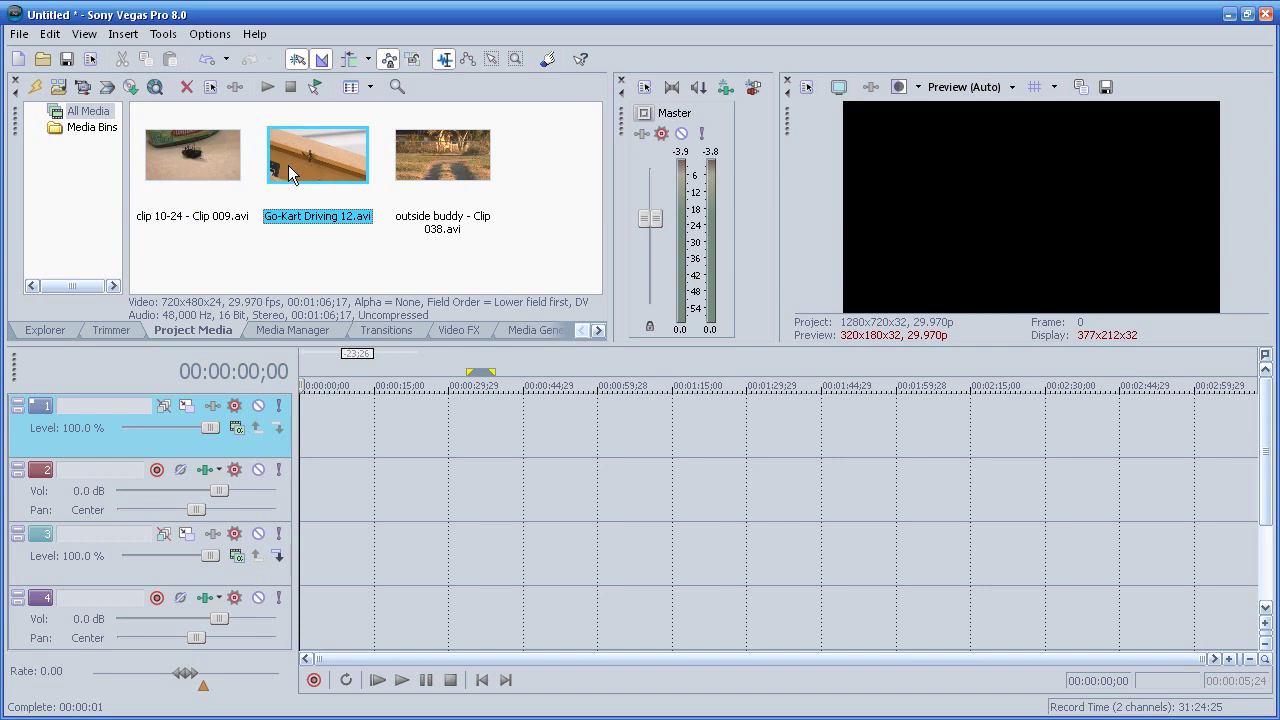
click(472, 182)
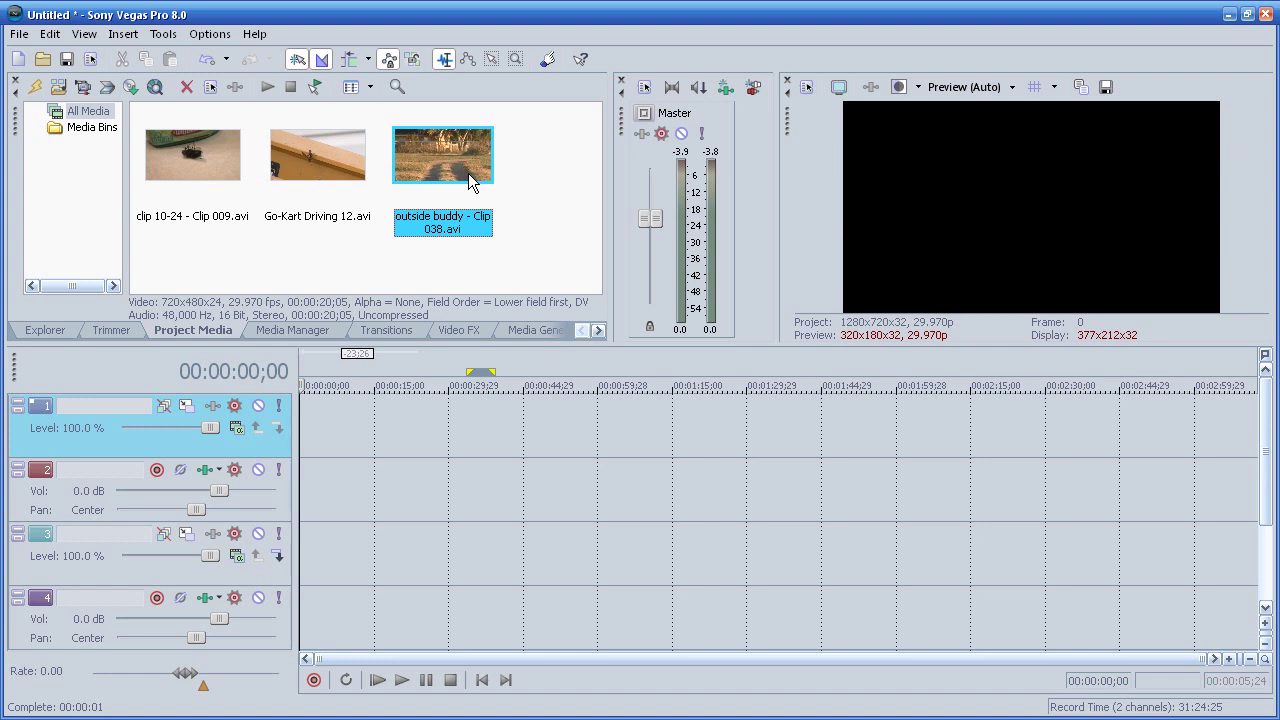
Place 10-24 - Clip 009.avi with its audio at the timeline start, then trim and undo the trim
drag(210, 182, 296, 410)
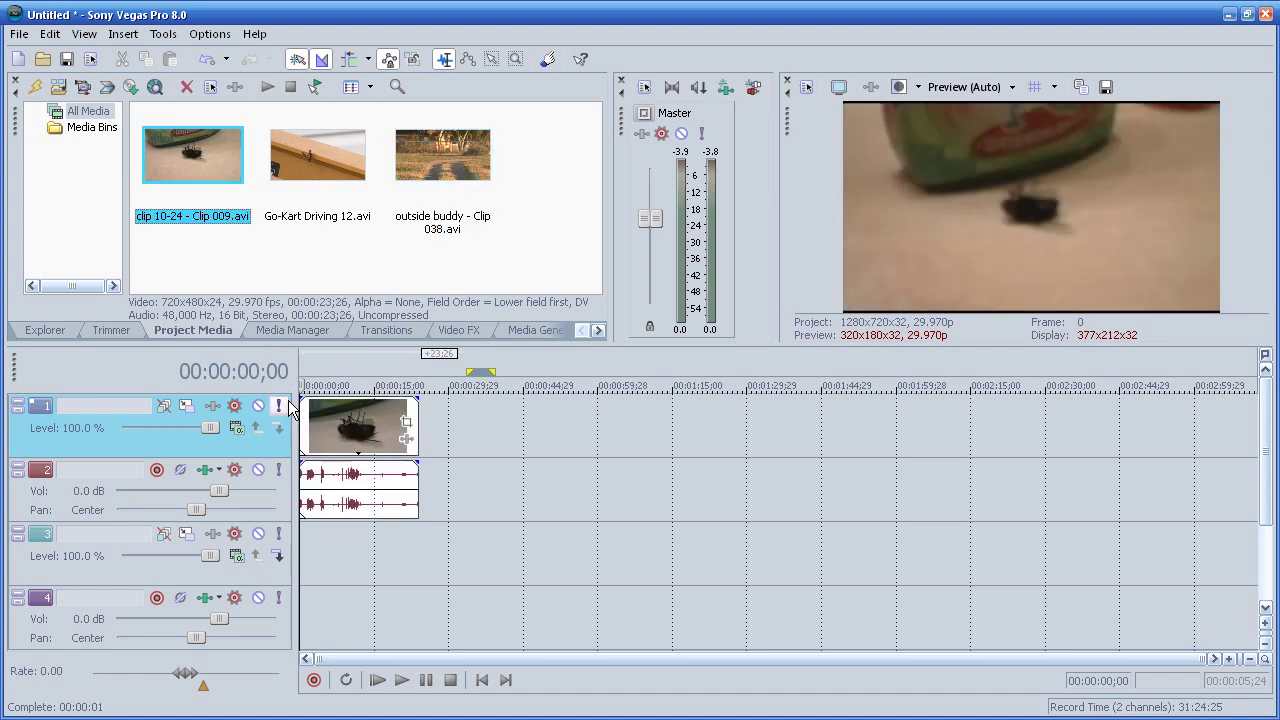
drag(414, 438, 363, 438)
click(329, 425)
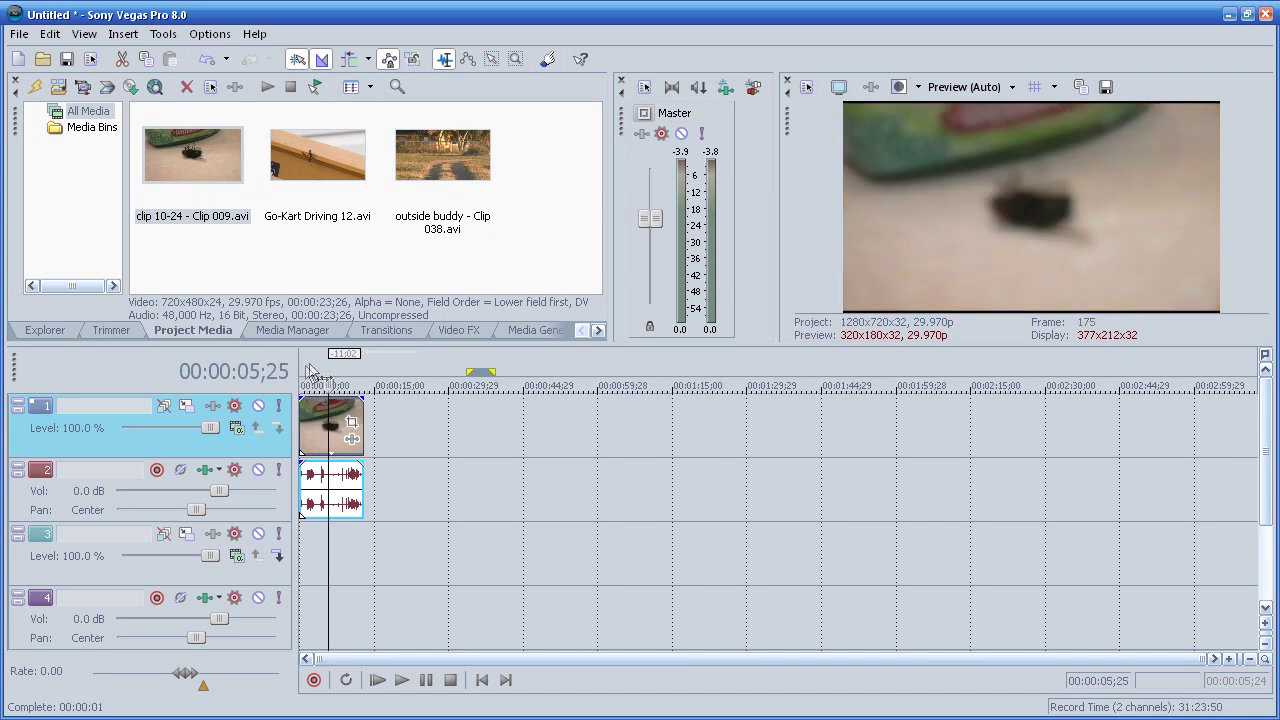
key(ctrl+z)
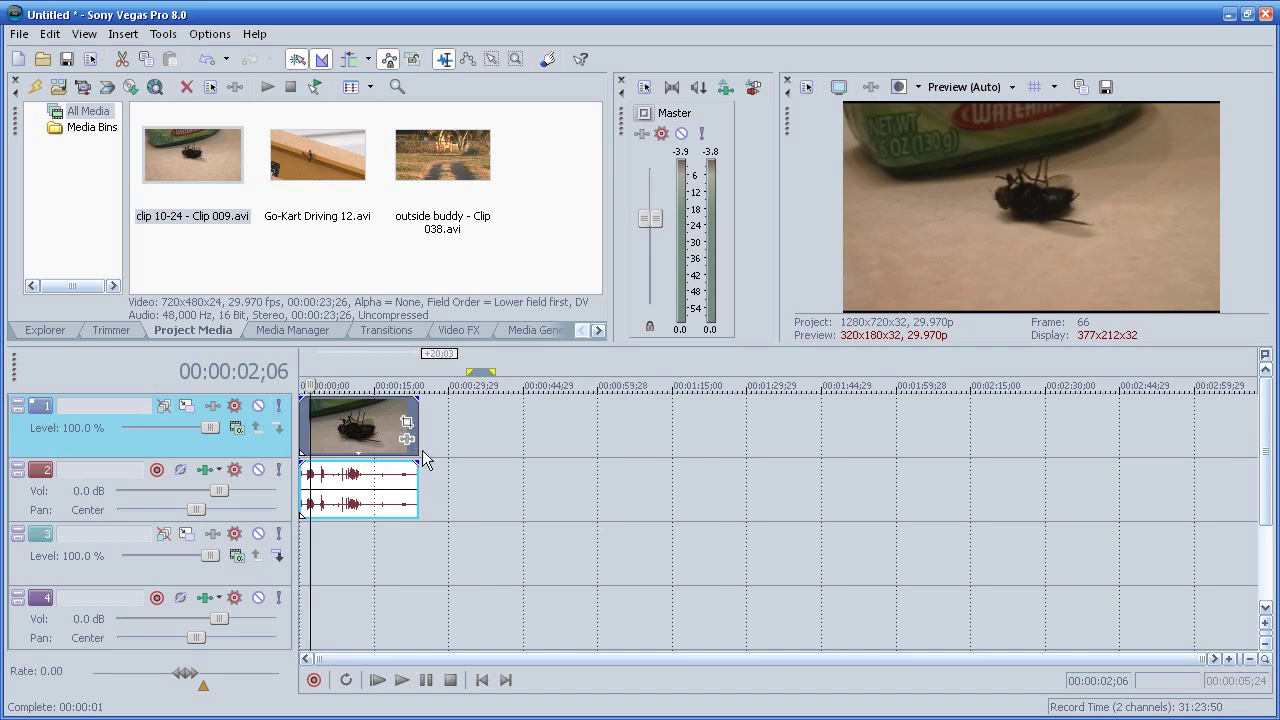
Edit the playback rate in the fly video event's Properties dialog
right_click(352, 430)
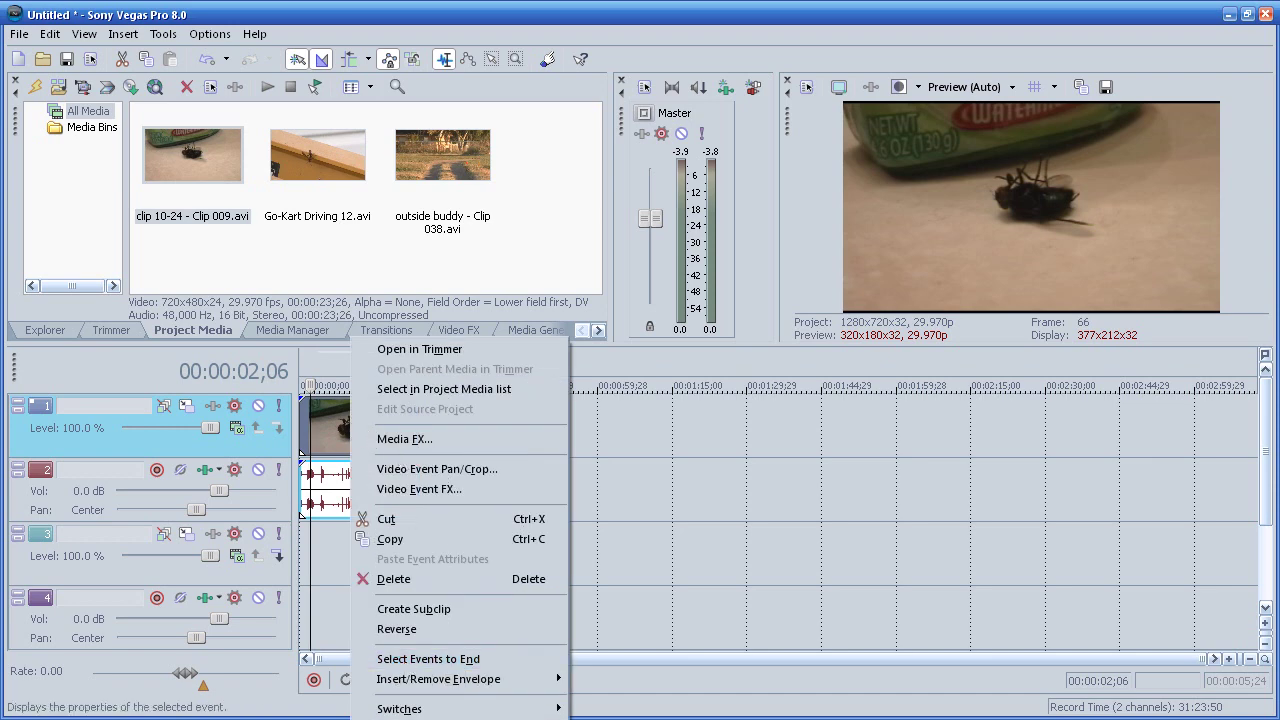
click(400, 716)
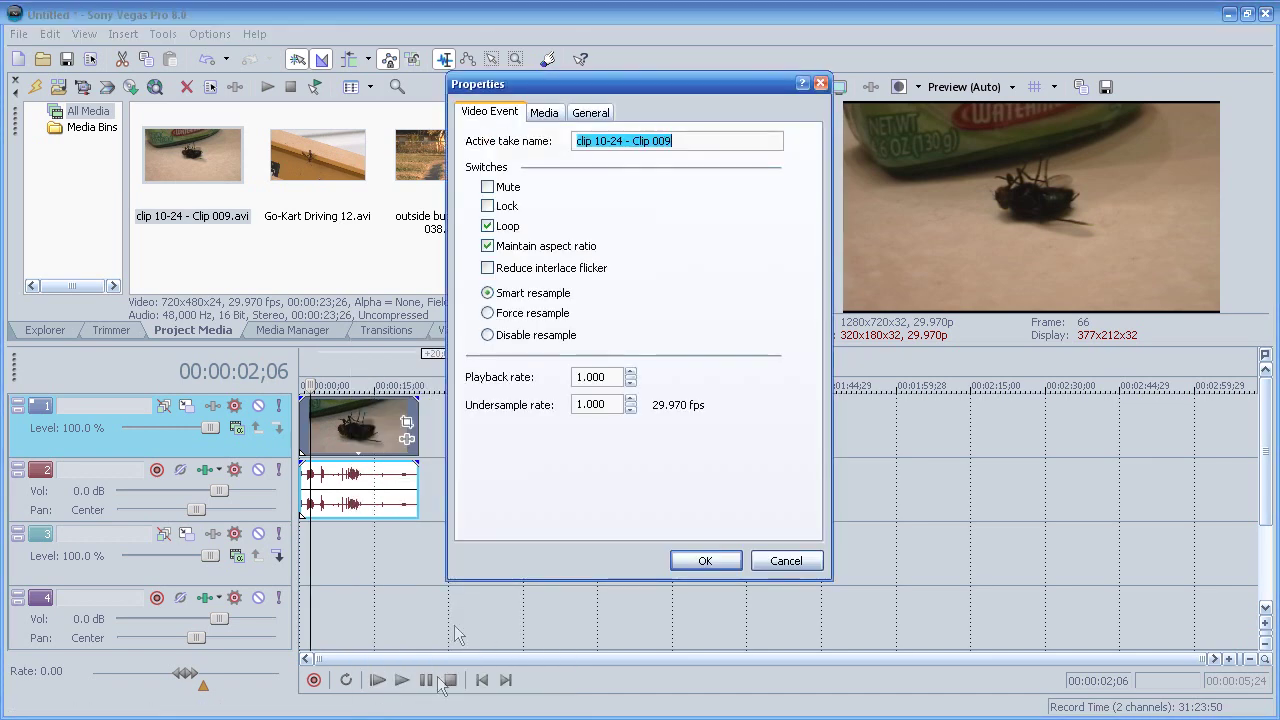
click(616, 381)
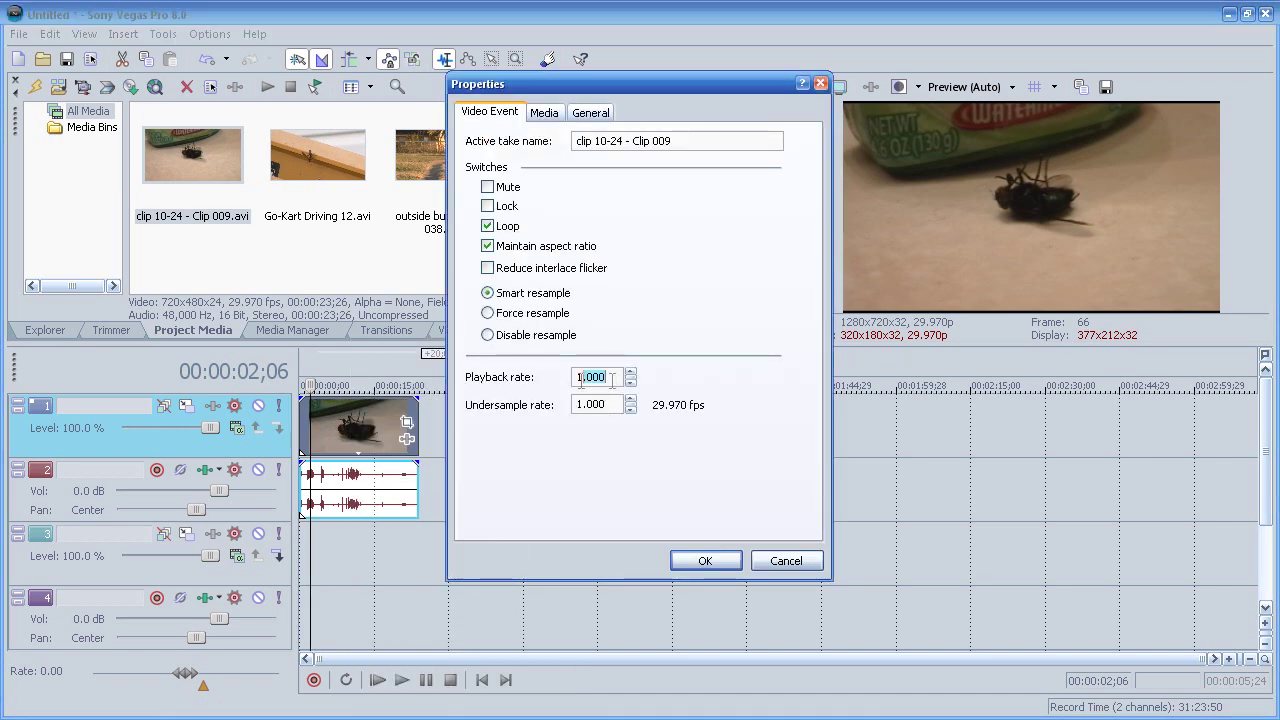
text(.5)
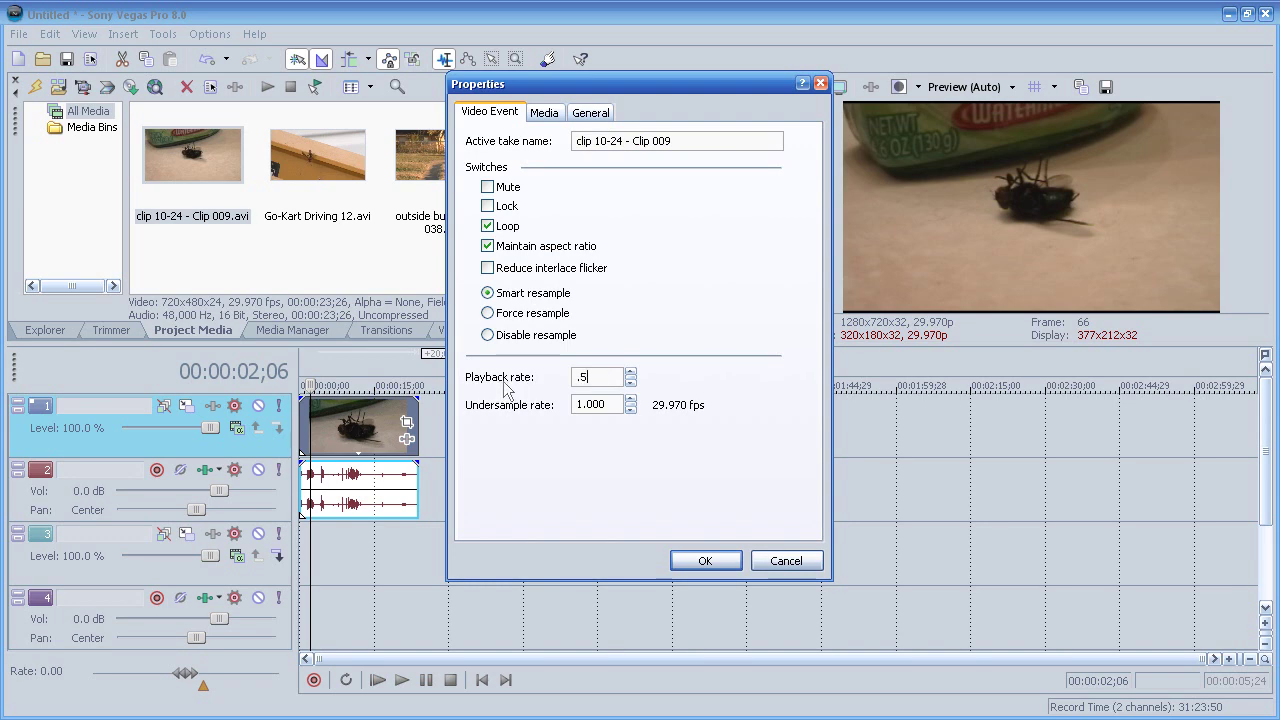
key(Return)
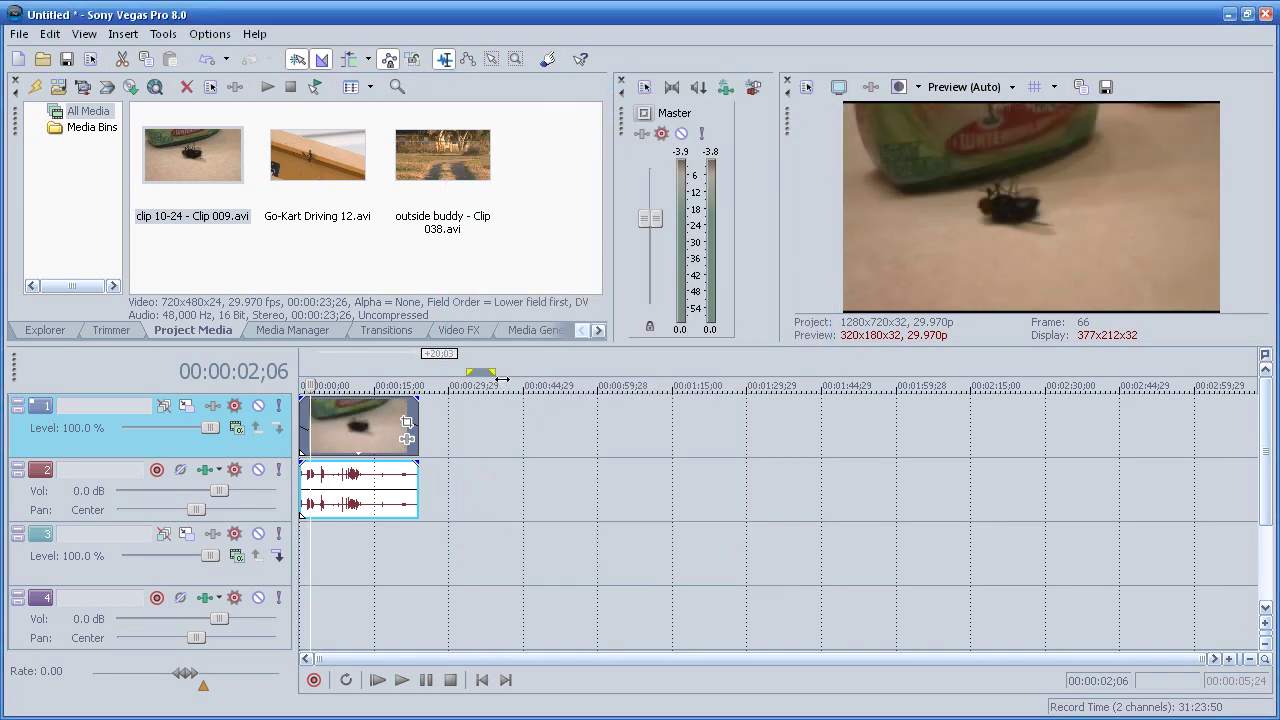
Set the fly event's playback rate to 0.5 and shorten its video and audio events
right_click(357, 440)
click(423, 420)
drag(615, 377, 535, 378)
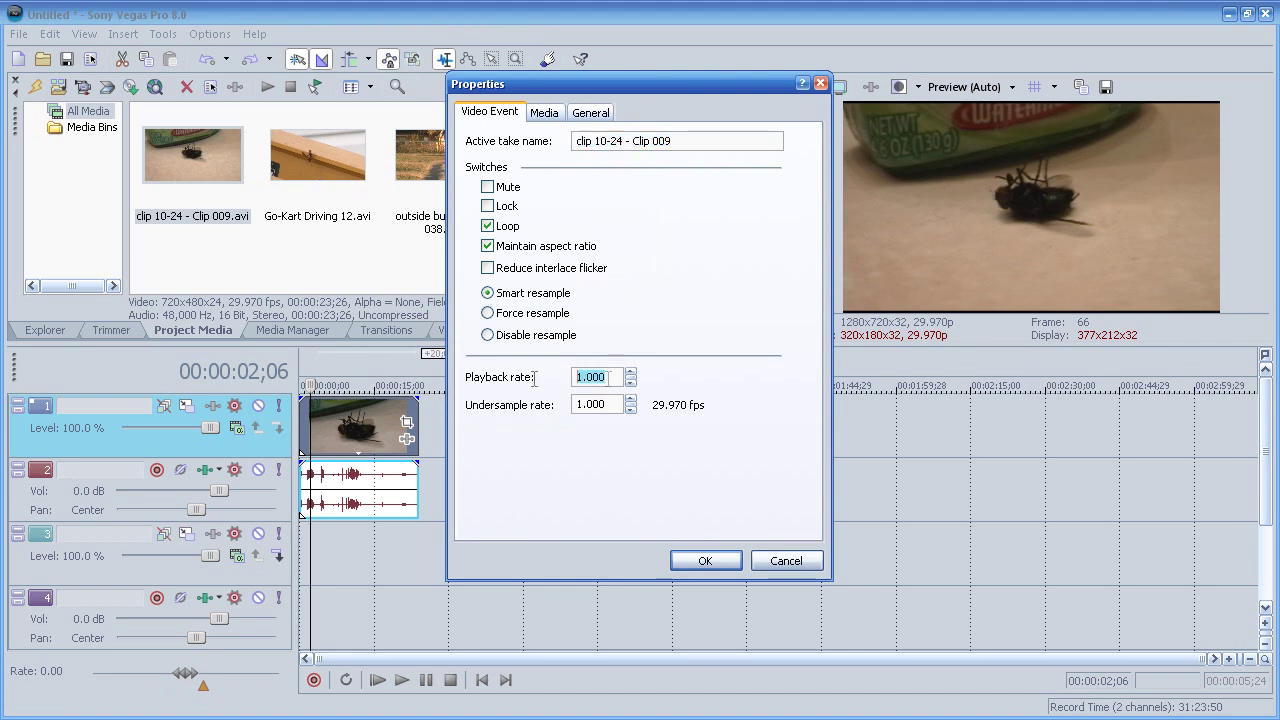
text(.5)
key(Return)
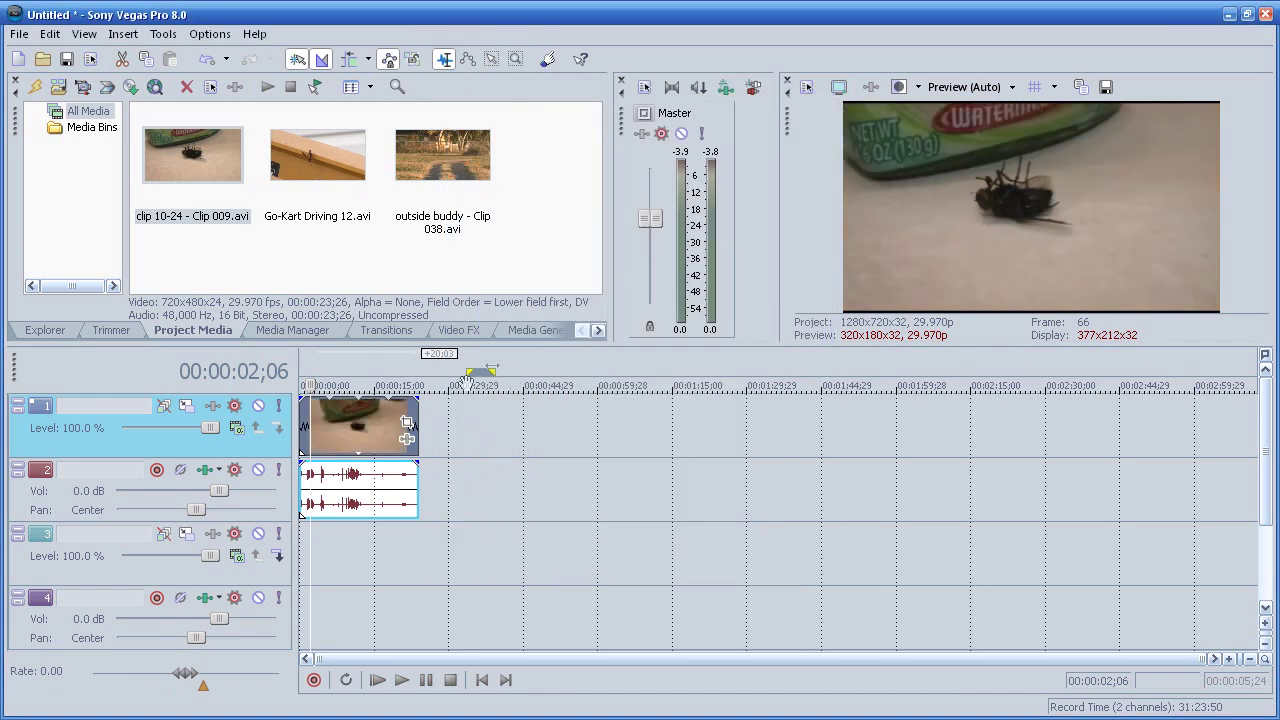
drag(407, 425, 330, 426)
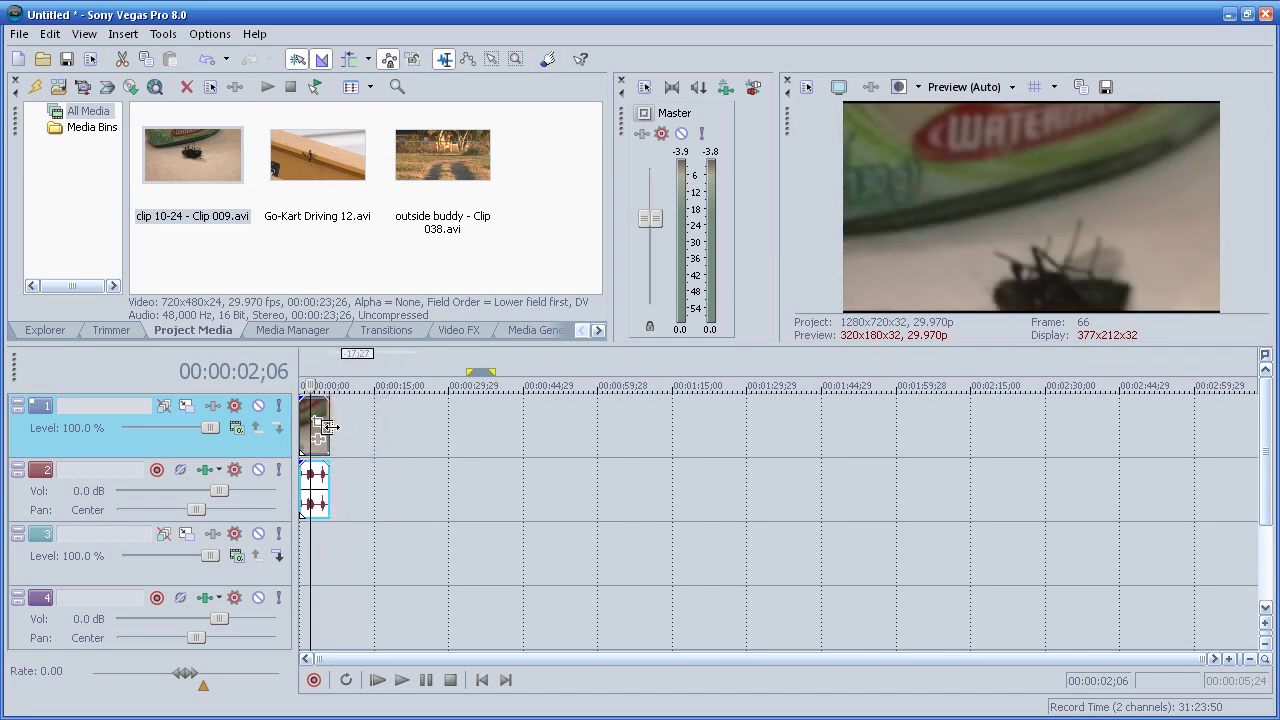
click(380, 681)
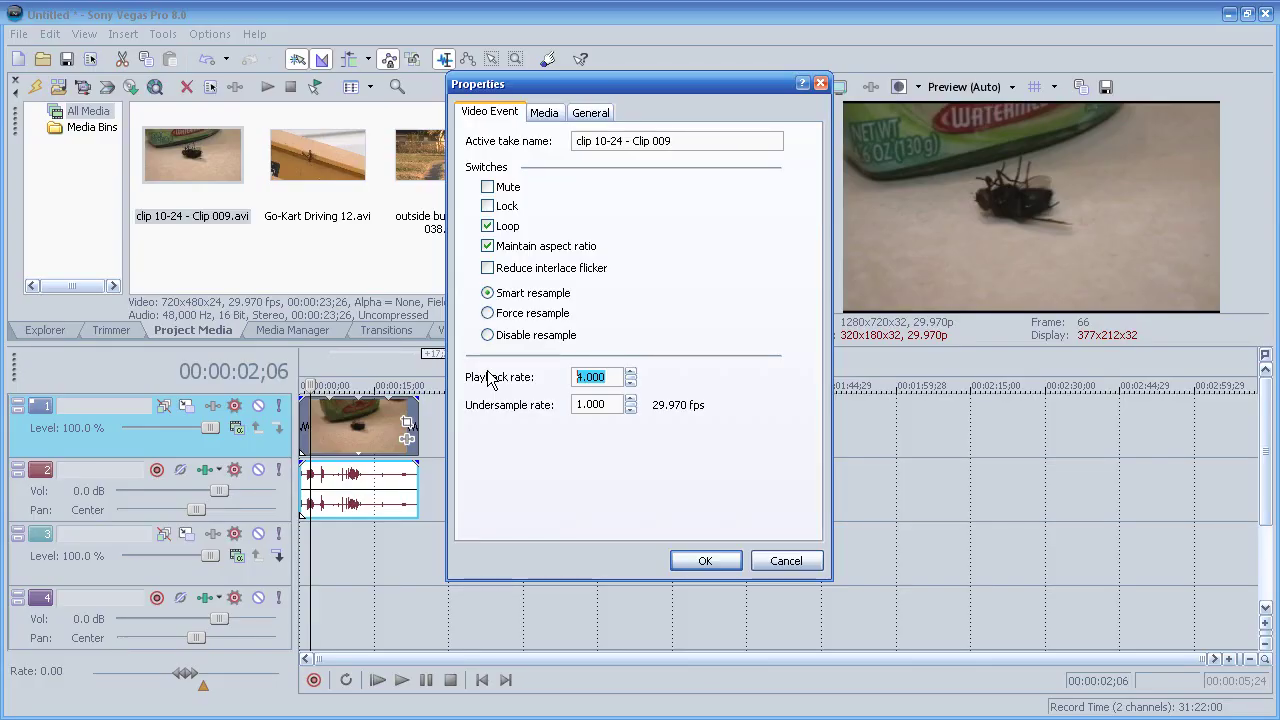
text(1.1)
key(Return)
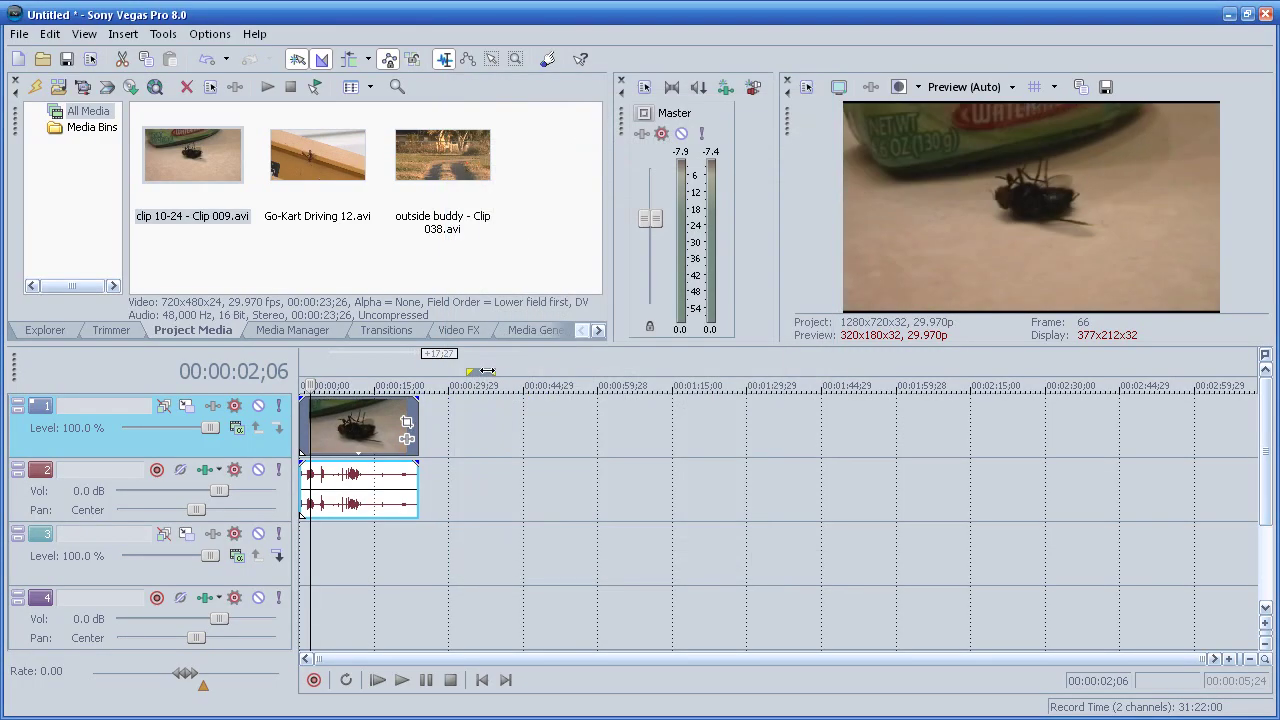
drag(418, 430, 418, 445)
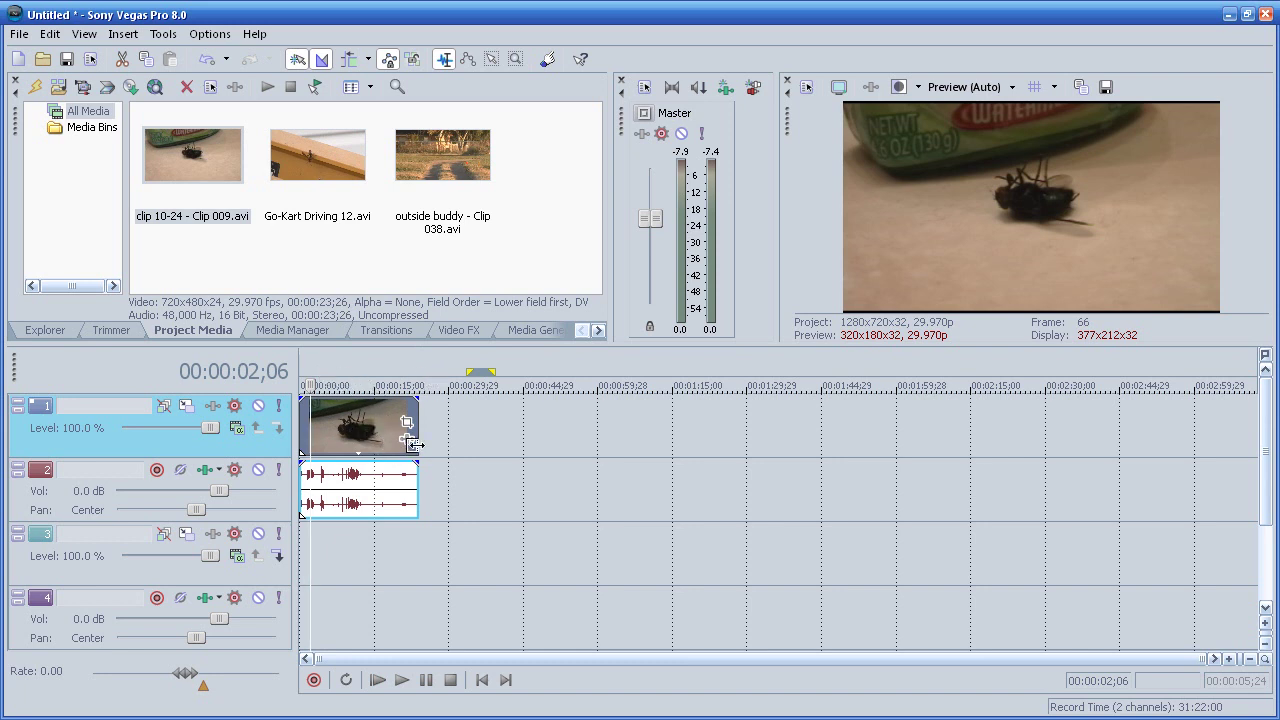
drag(410, 432, 320, 430)
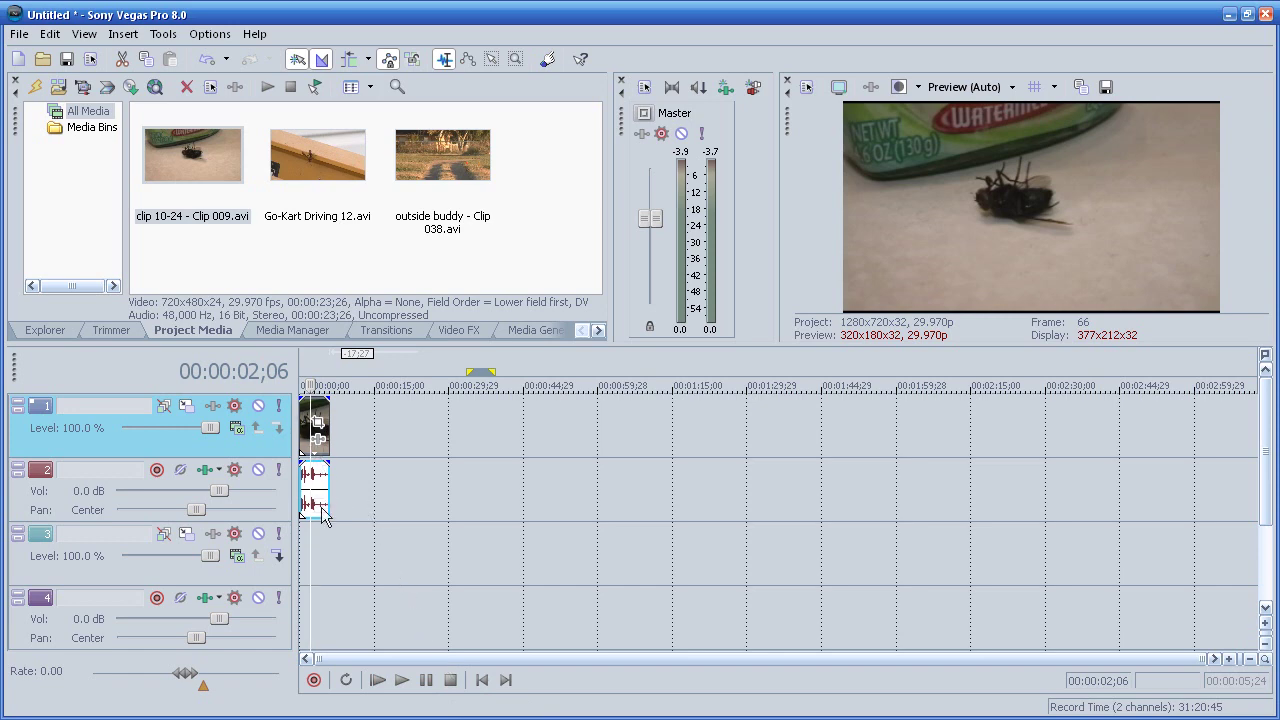
Enable Lock to stretch on the fly audio for a 24.00000 pitch change, then play it back
right_click(320, 514)
click(345, 497)
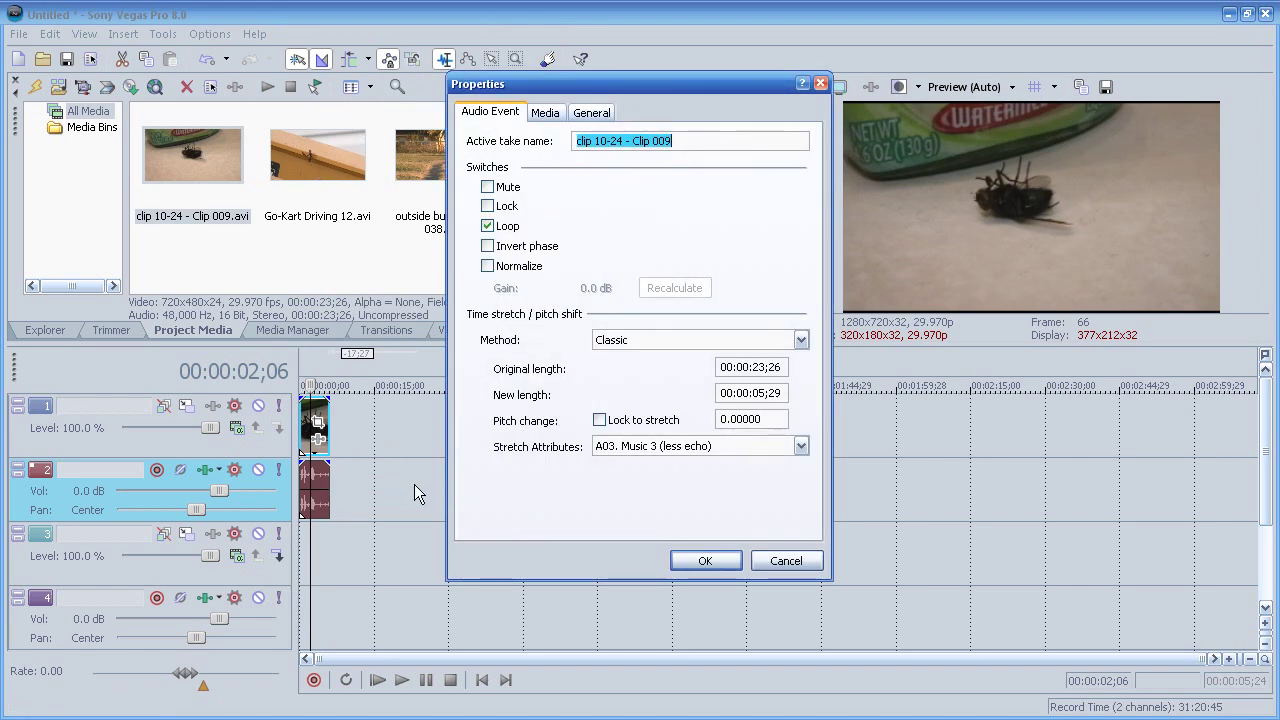
click(599, 421)
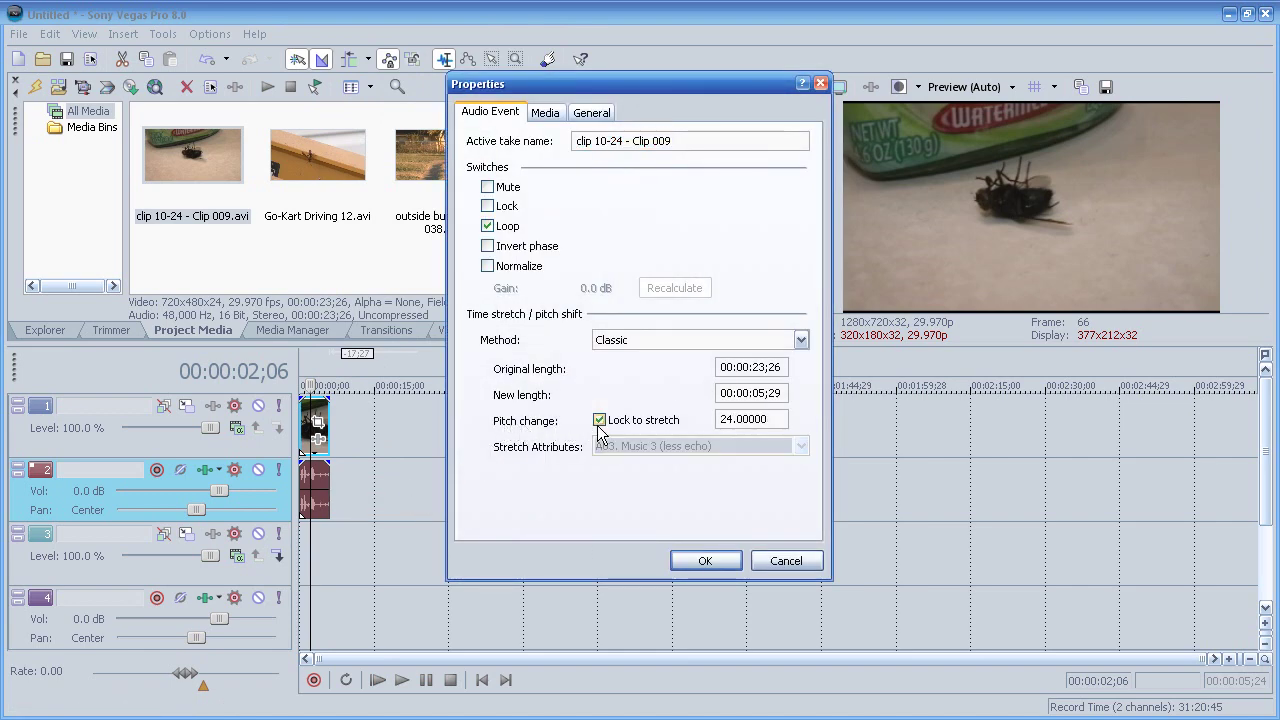
click(704, 560)
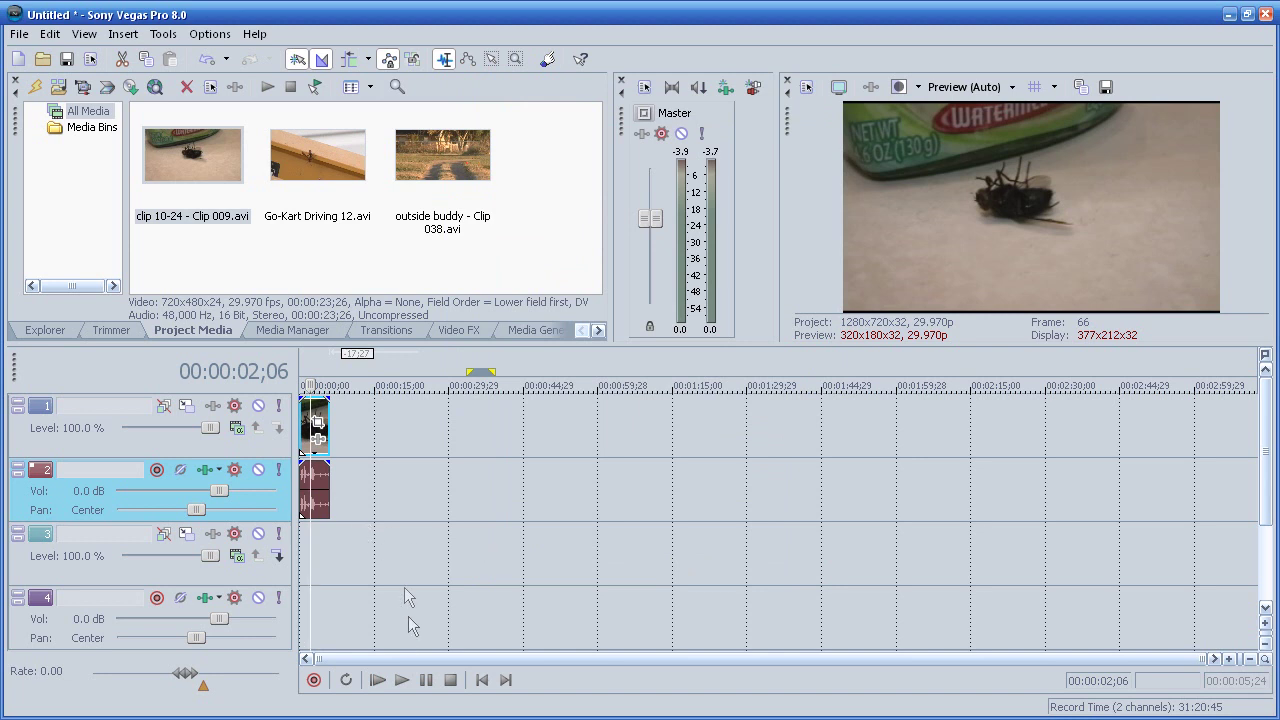
click(377, 680)
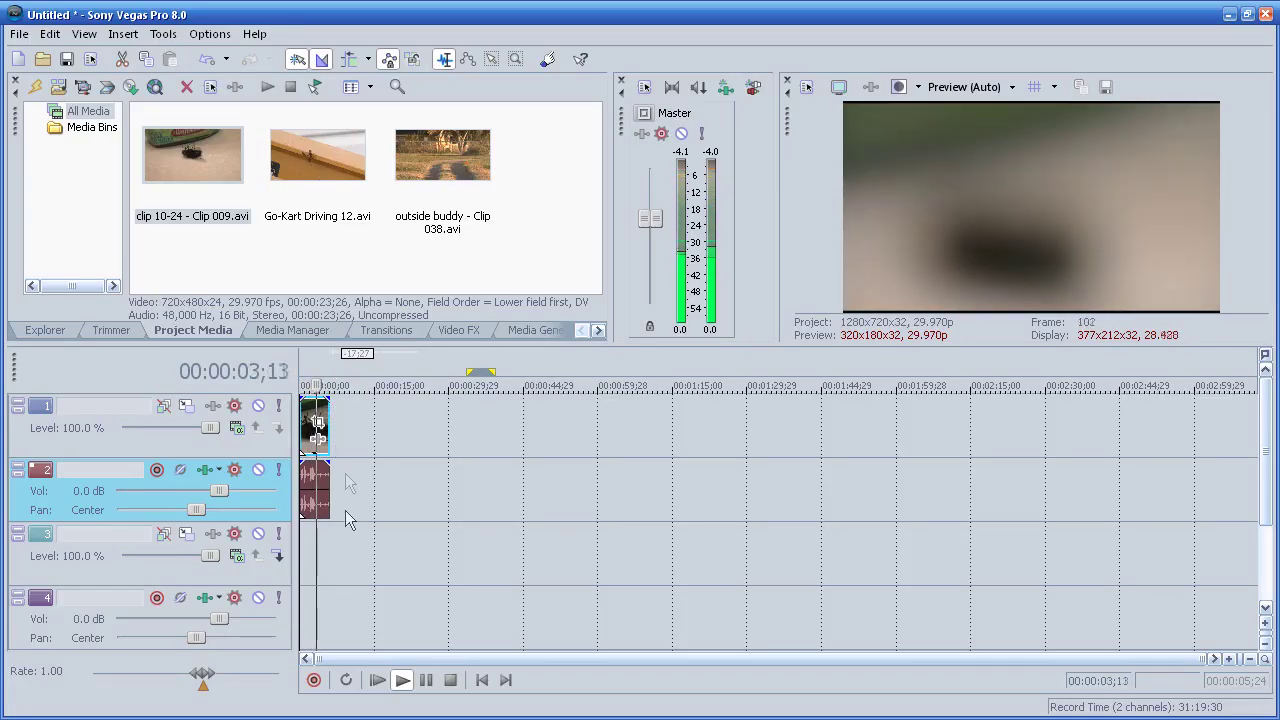
Add Go-Kart Driving 12.avi after the fly clip and trim its start and end
click(450, 680)
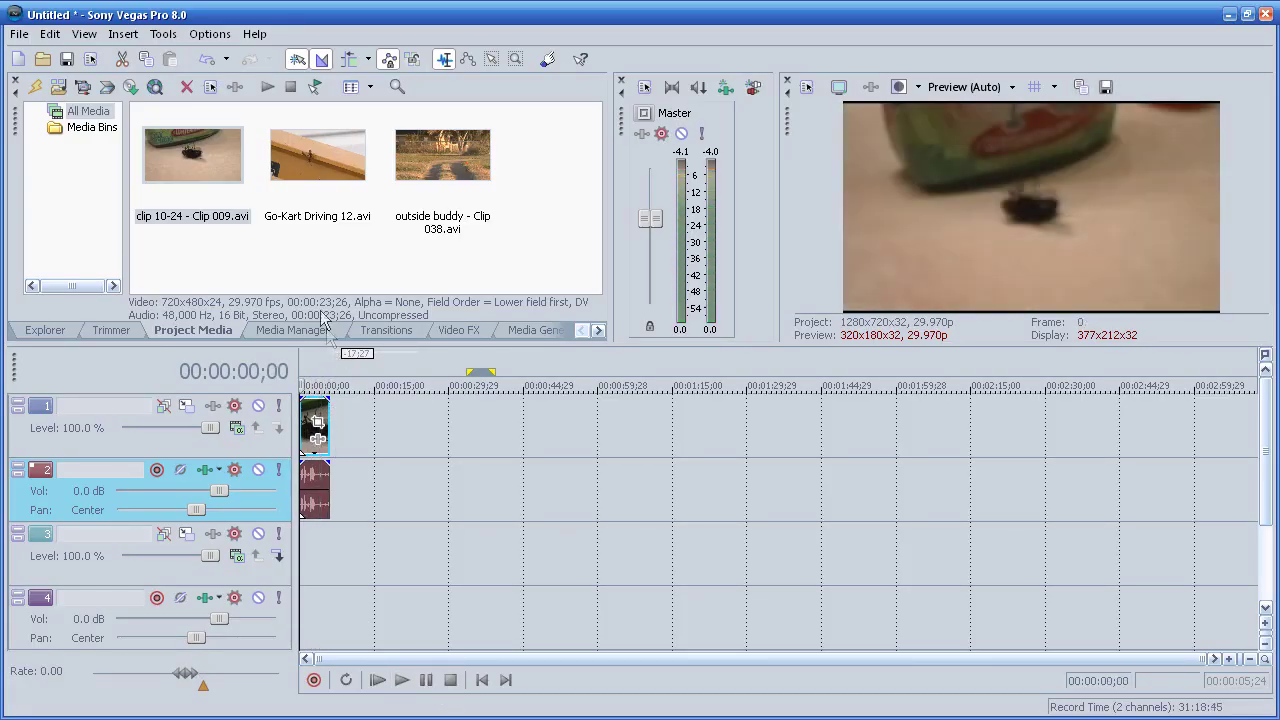
drag(312, 172, 402, 478)
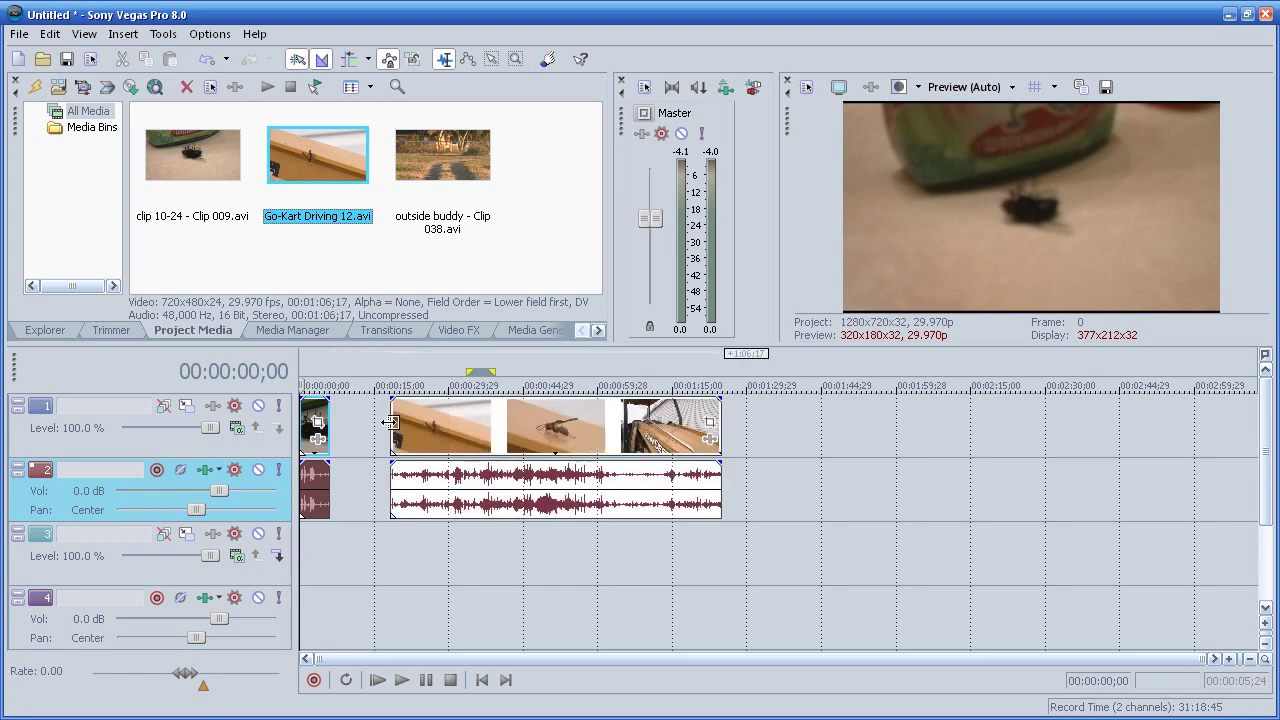
drag(390, 425, 483, 428)
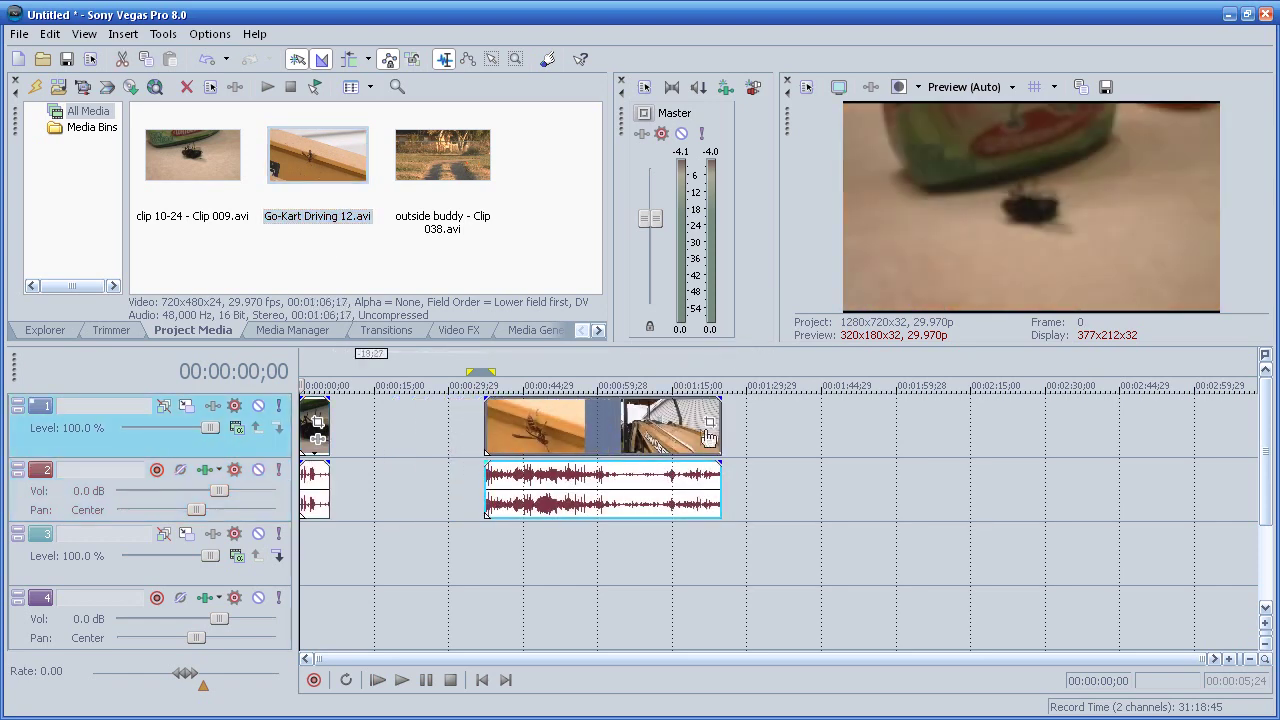
drag(718, 428, 455, 432)
click(432, 430)
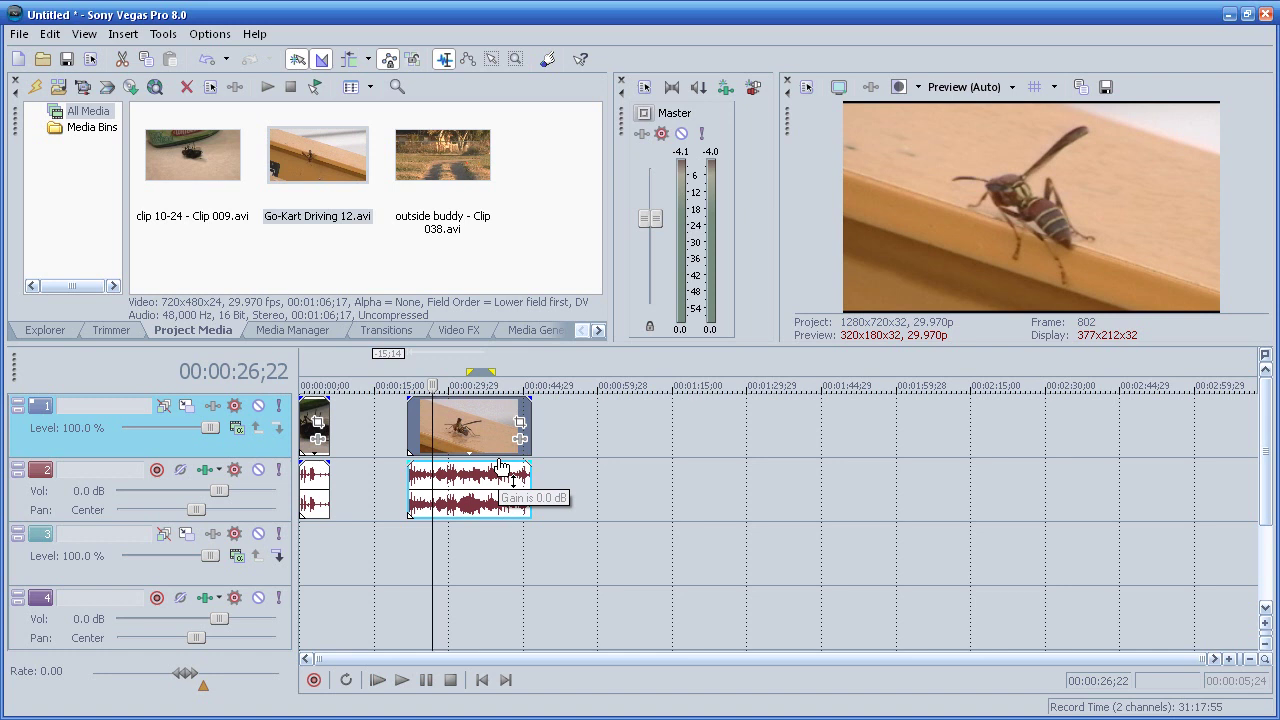
Move the wasp clip slightly earlier and time-stretch it to about 1:15
drag(478, 452, 463, 452)
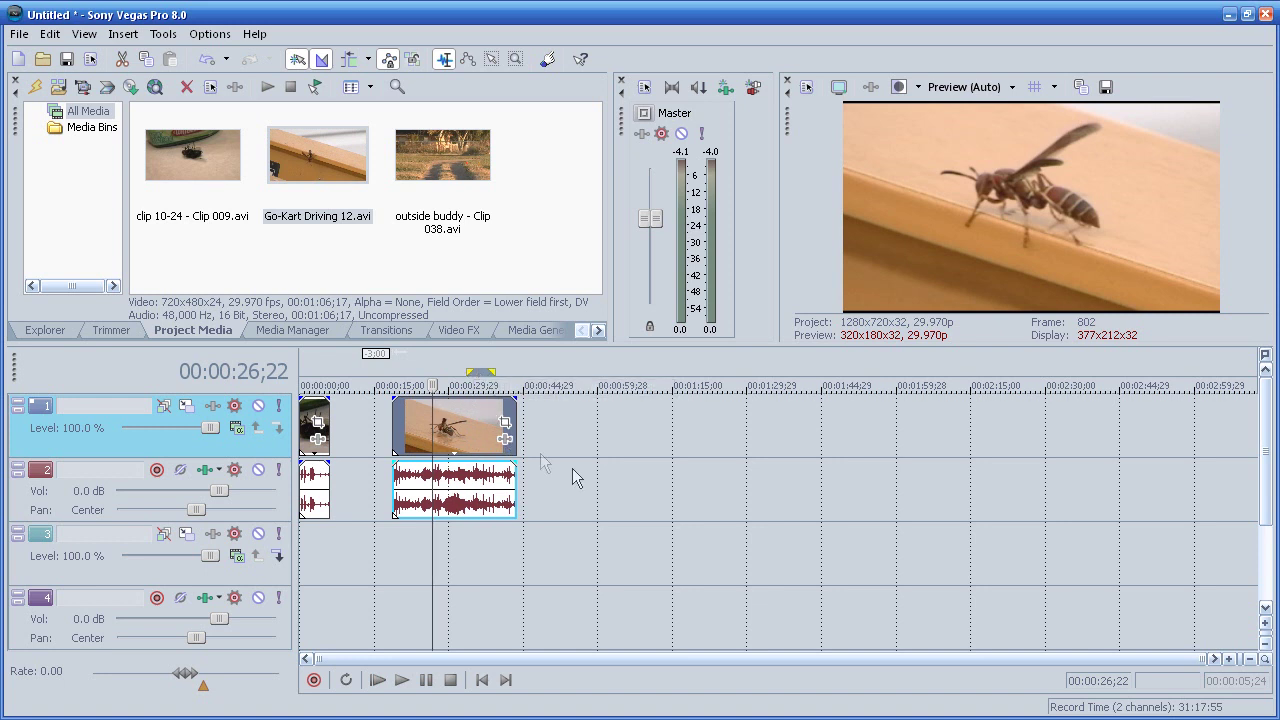
drag(516, 441, 605, 441)
drag(632, 443, 722, 451)
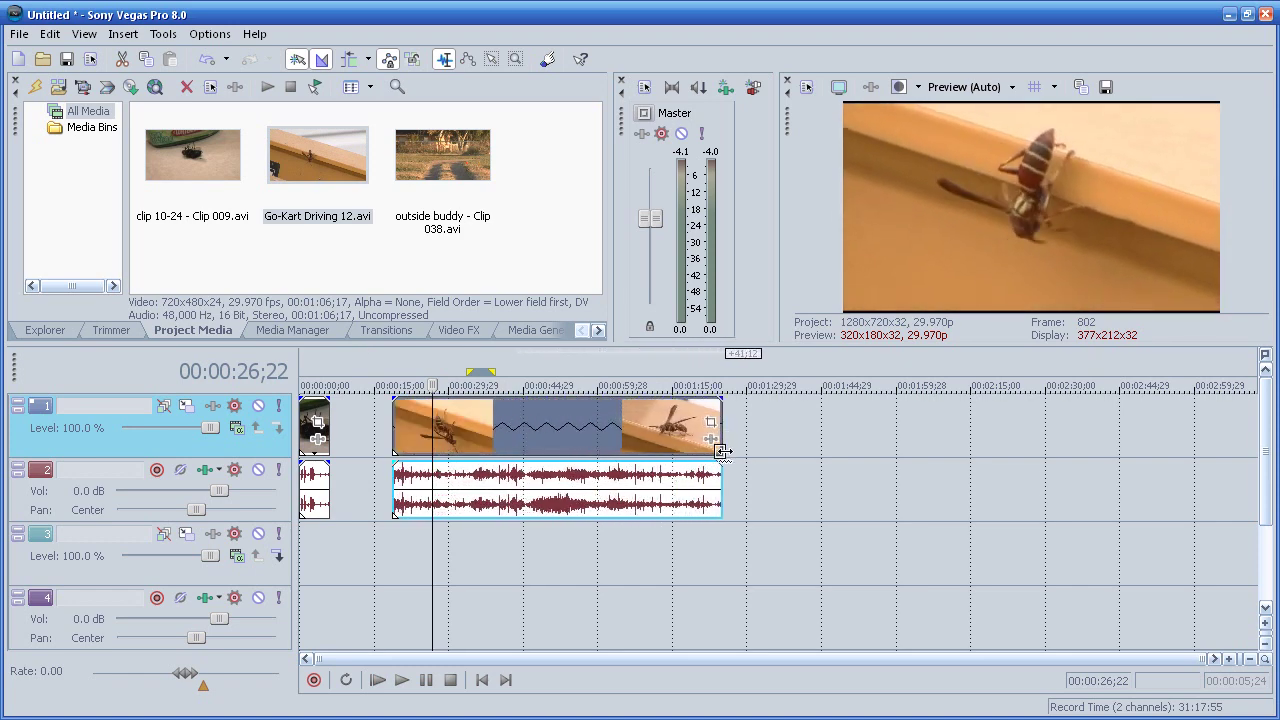
click(402, 384)
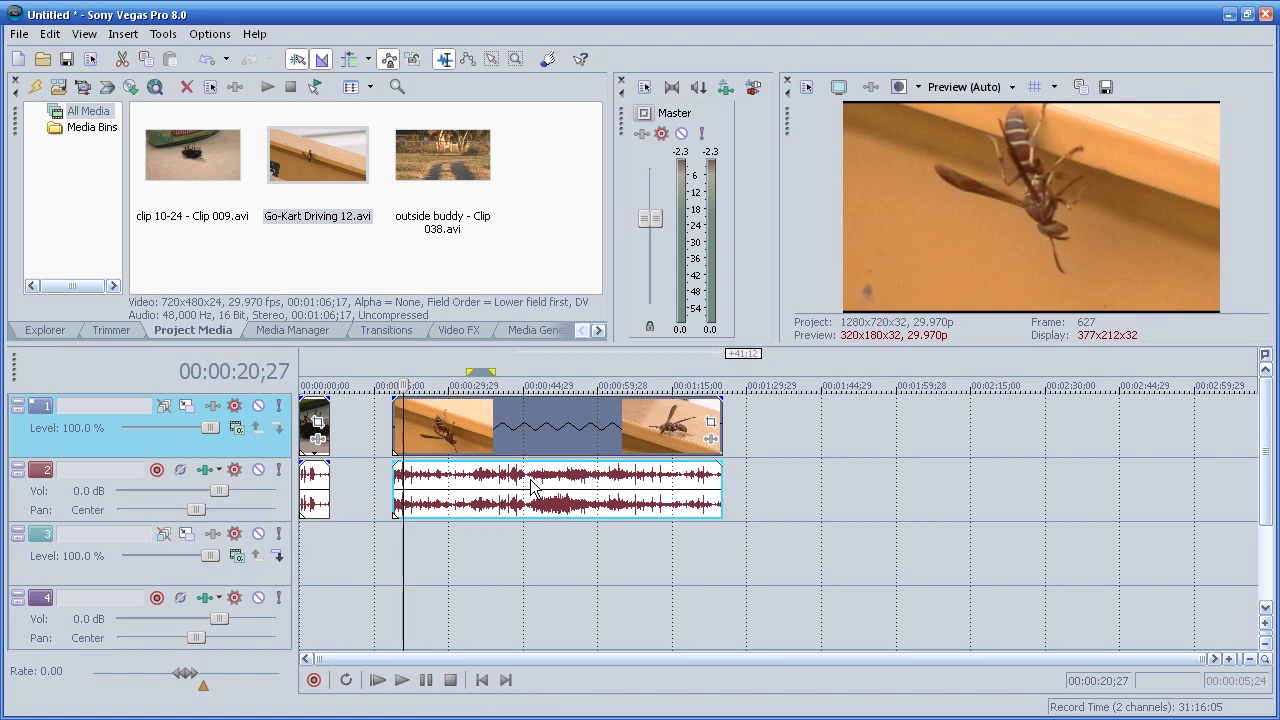
Lock the wasp audio's pitch to its stretch, dropping it about -16.95 semitones
right_click(553, 510)
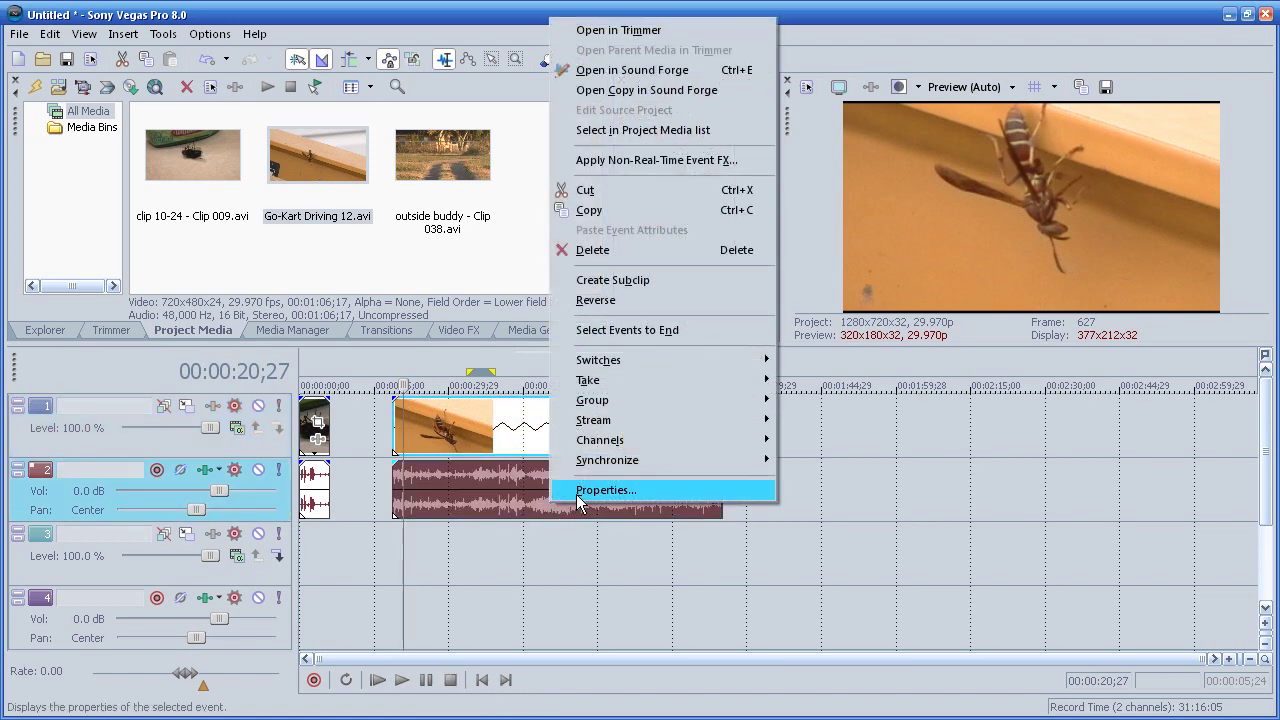
click(576, 494)
click(600, 420)
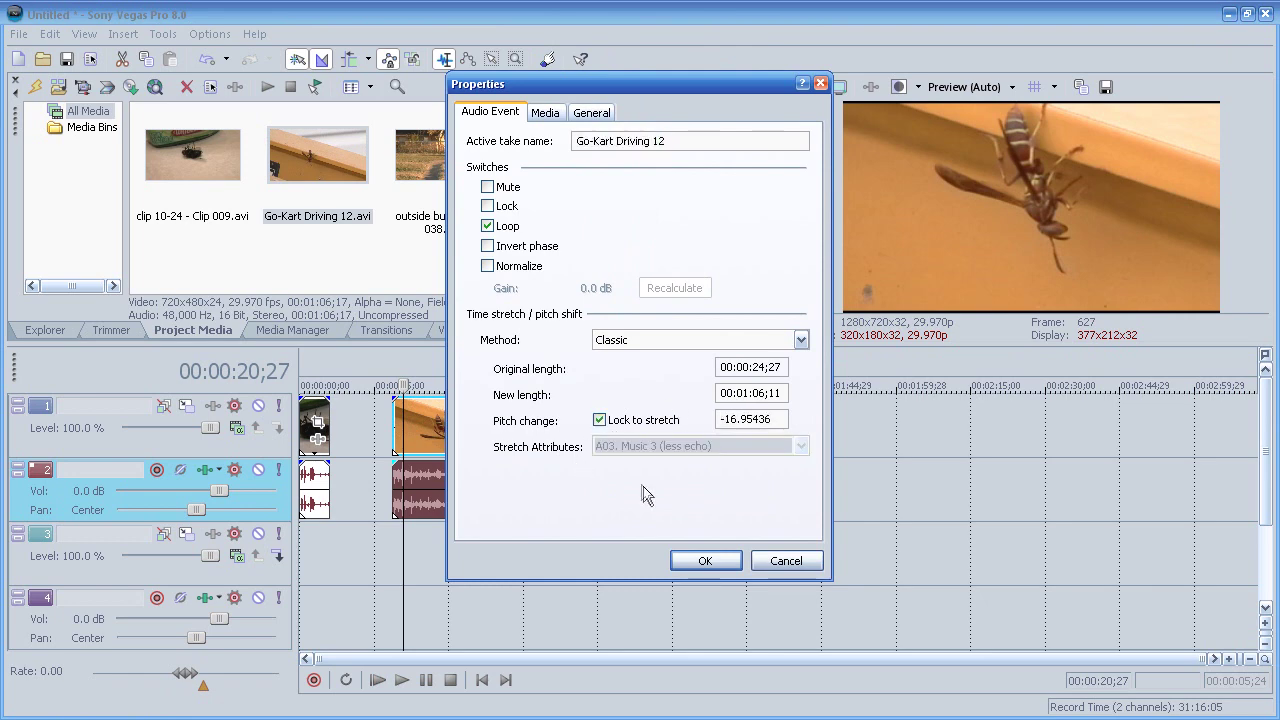
click(700, 561)
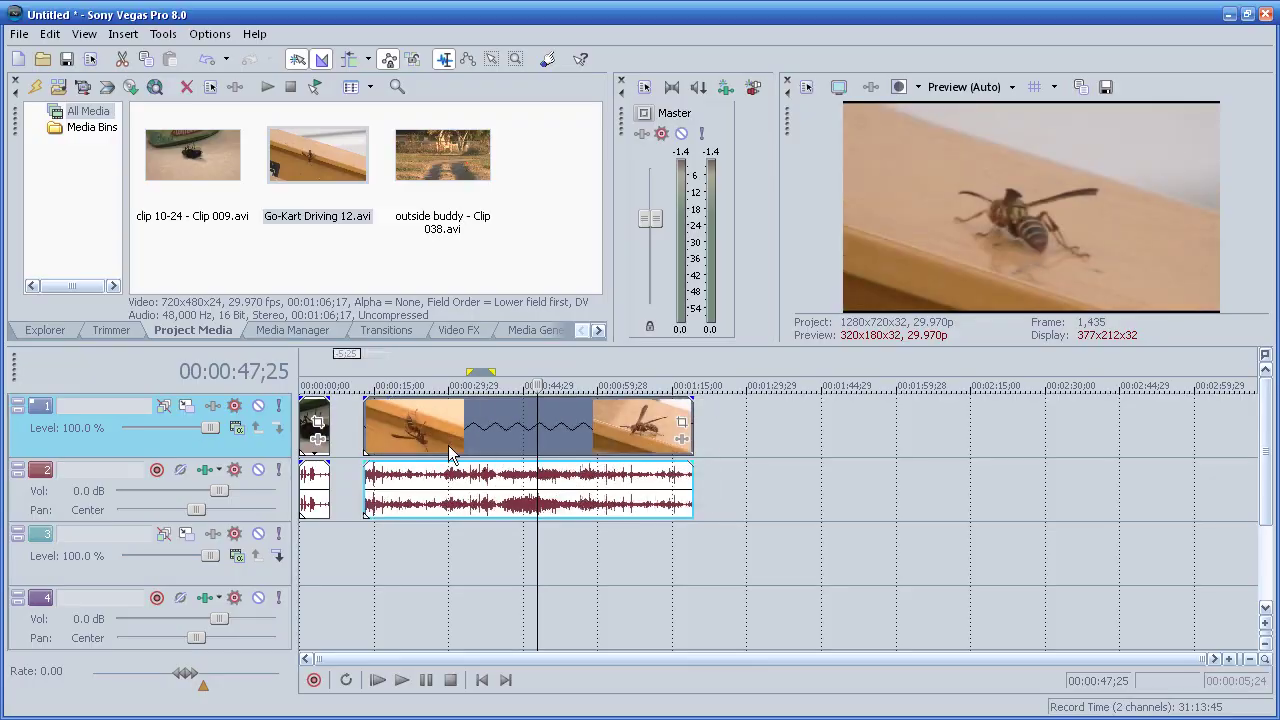
Add outside buddy - Clip 038.avi after the wasp clip, trim its start, and stretch it slower
click(494, 376)
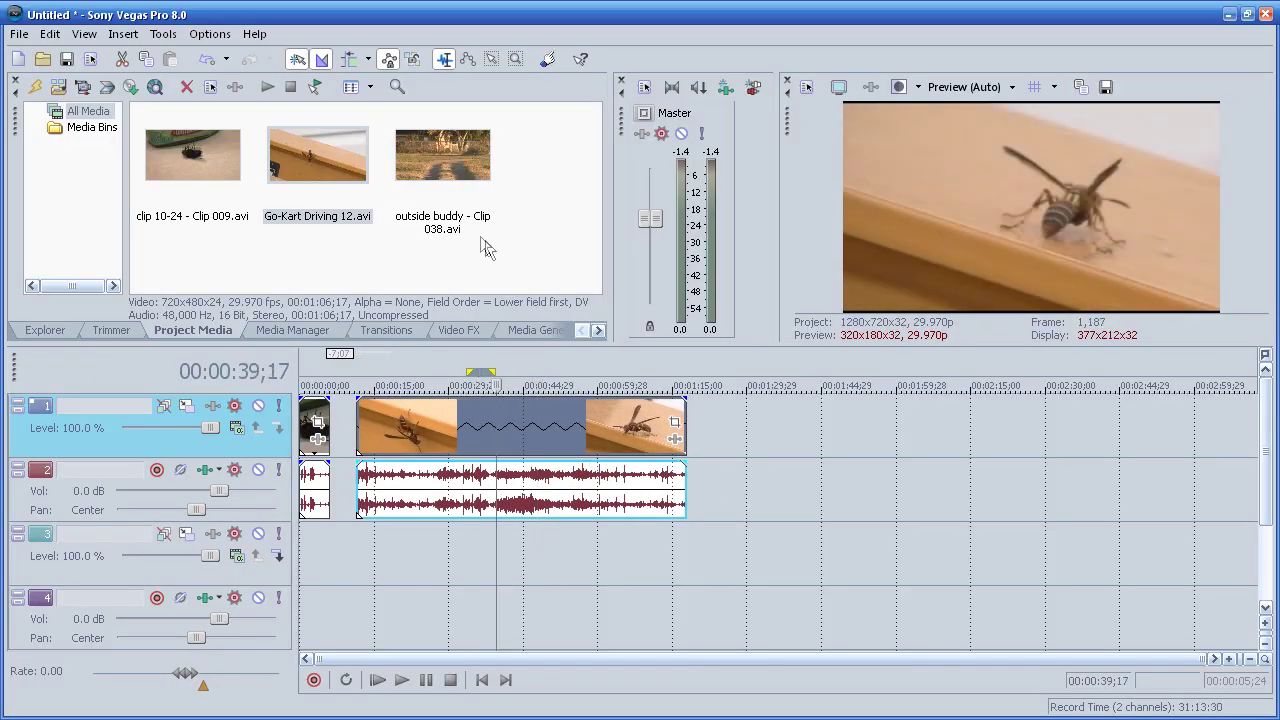
drag(462, 153, 830, 440)
mouse_move(838, 372)
mouse_down()
mouse_move(889, 372)
mouse_move(859, 370)
mouse_up()
drag(812, 457, 859, 460)
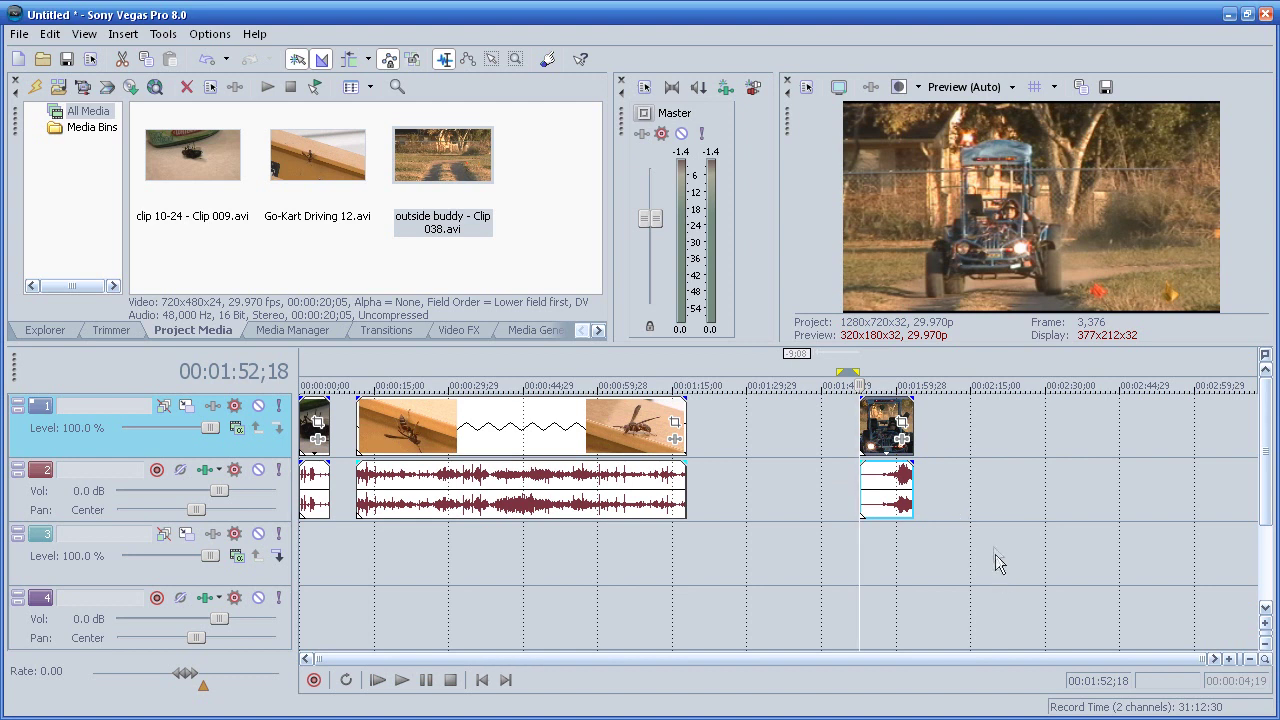
drag(910, 438, 1066, 437)
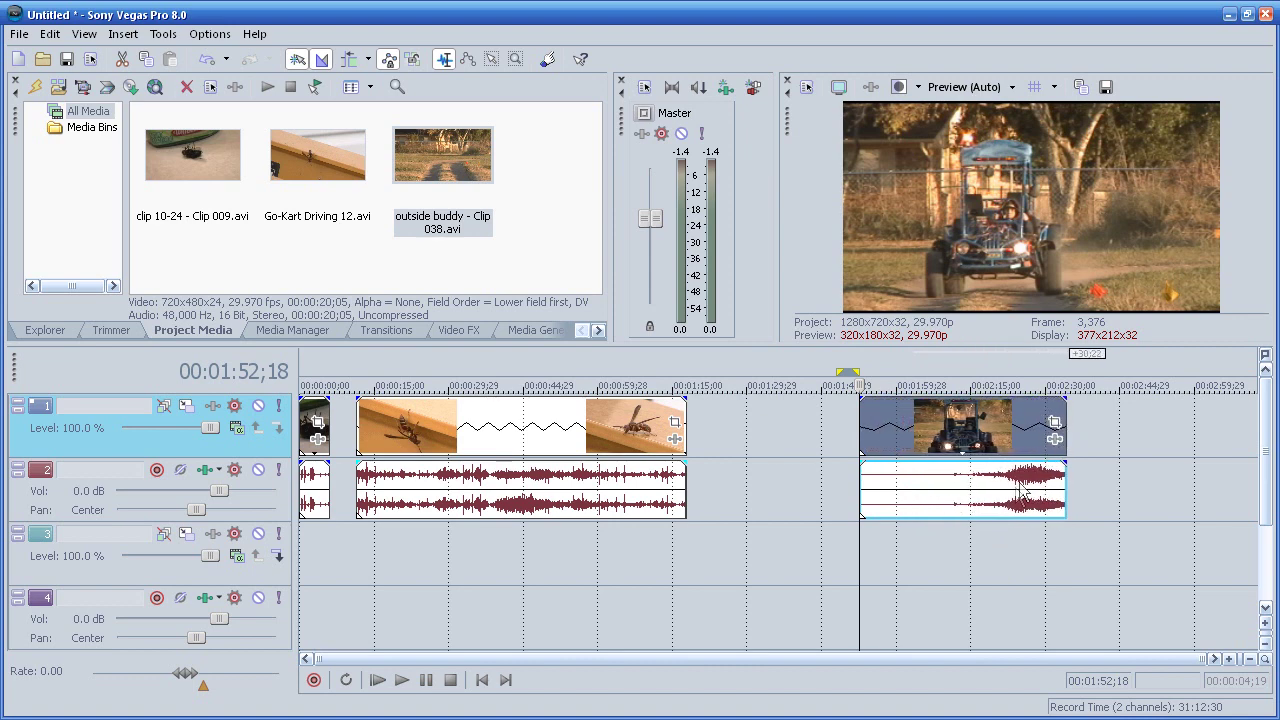
Lock the go-kart audio pitch to its stretch and butt the clip against the wasp clip
right_click(1014, 519)
click(1072, 497)
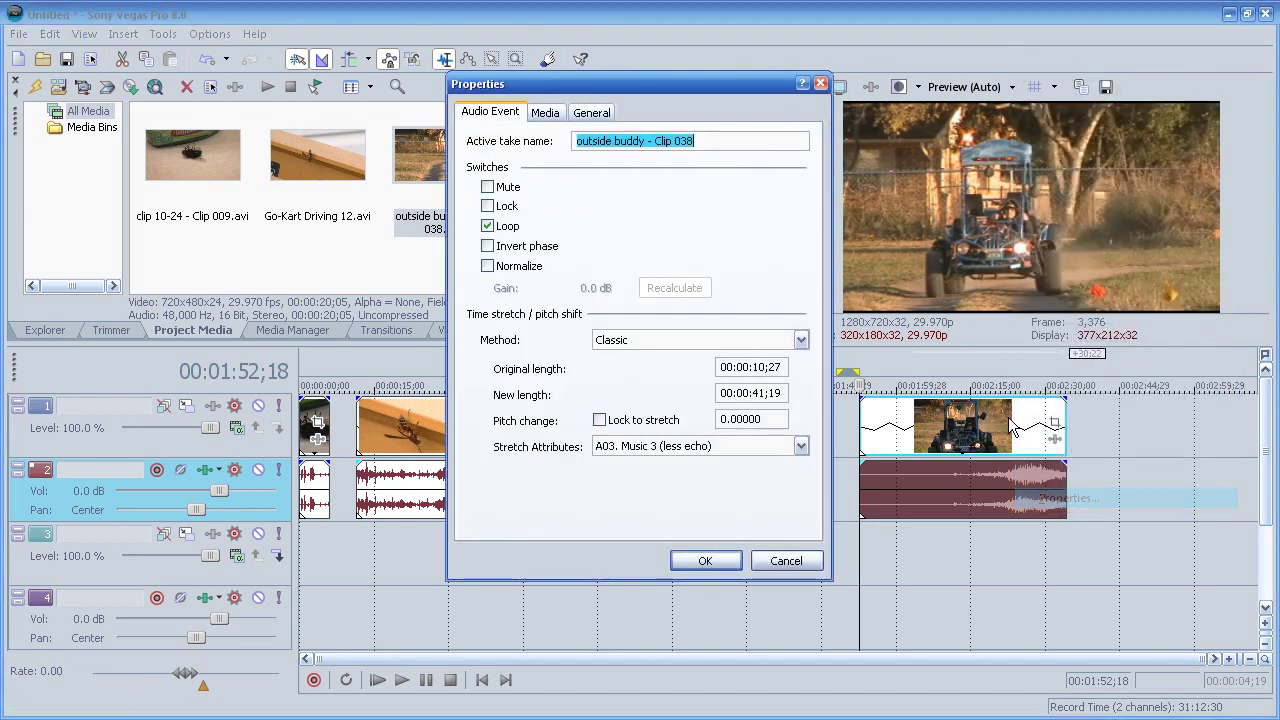
click(625, 423)
click(705, 561)
drag(1000, 430, 837, 440)
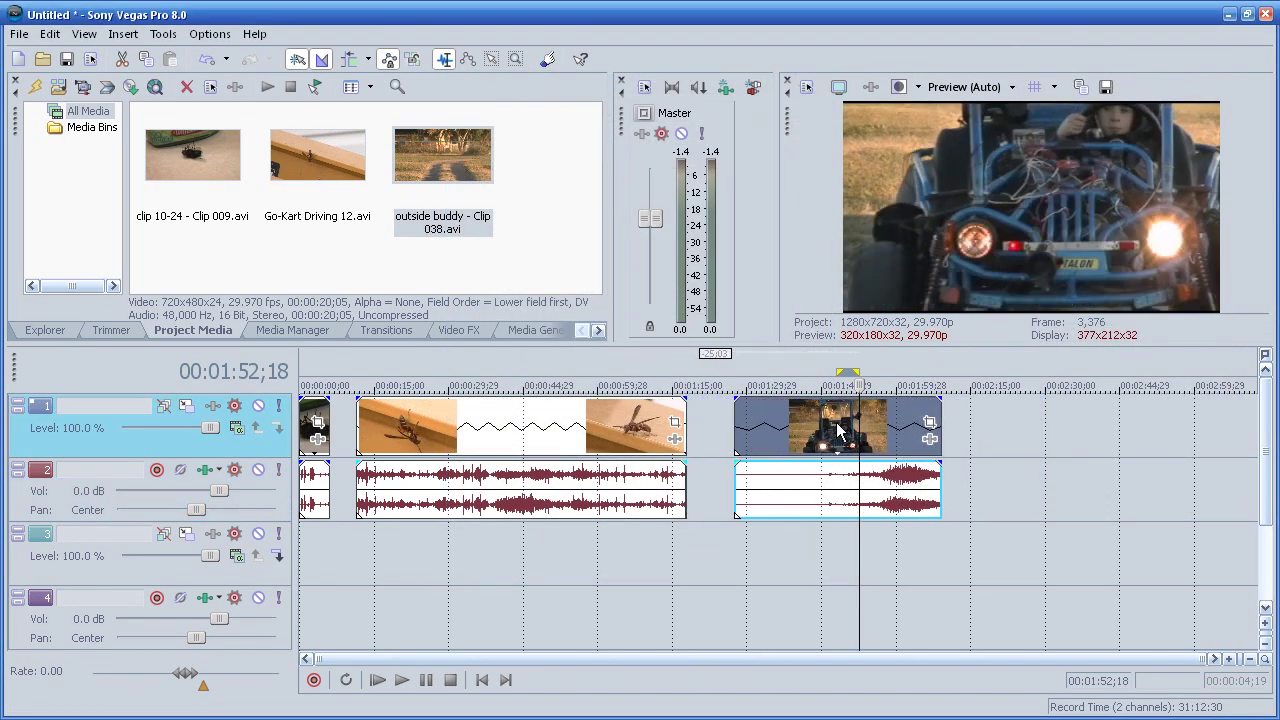
Copy the go-kart clip and set the cursor to 02:16;05
right_click(837, 440)
click(876, 539)
click(977, 366)
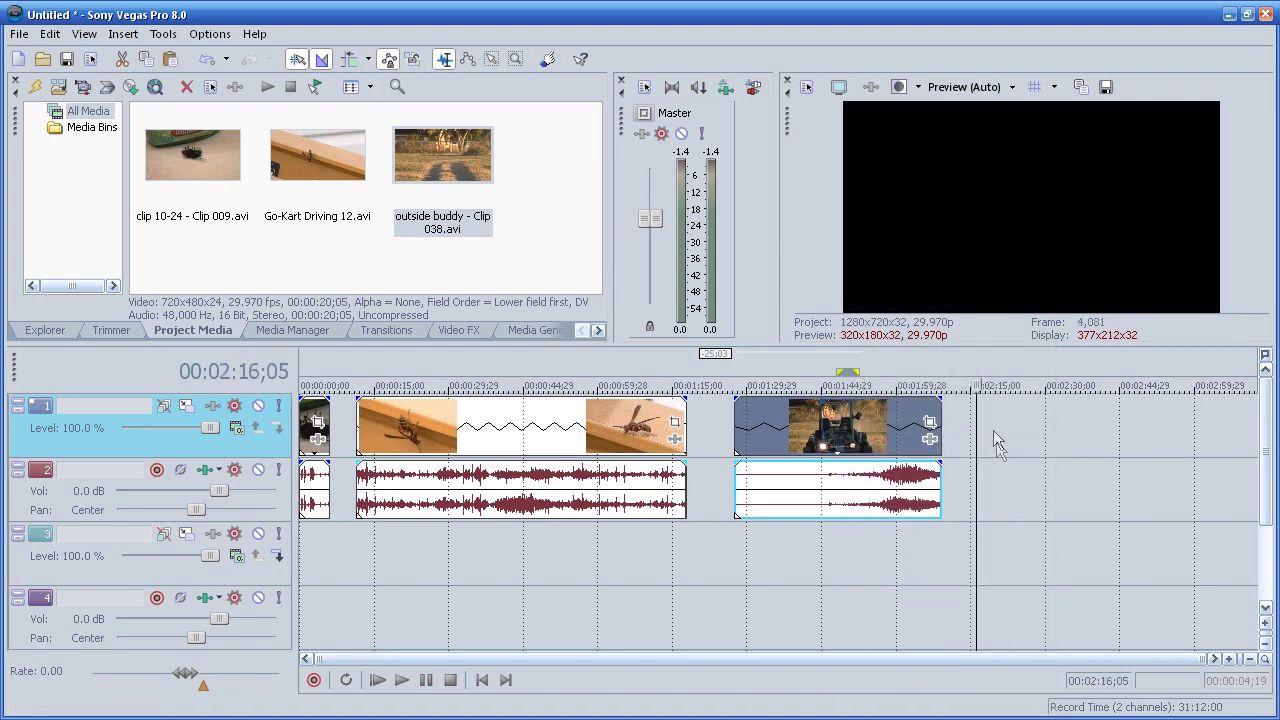
Paste the go-kart copy at 02:16;05 and nudge it slightly earlier
right_click(998, 444)
click(1038, 454)
mouse_move(1048, 437)
mouse_down()
mouse_move(1018, 427)
mouse_move(1028, 435)
mouse_up()
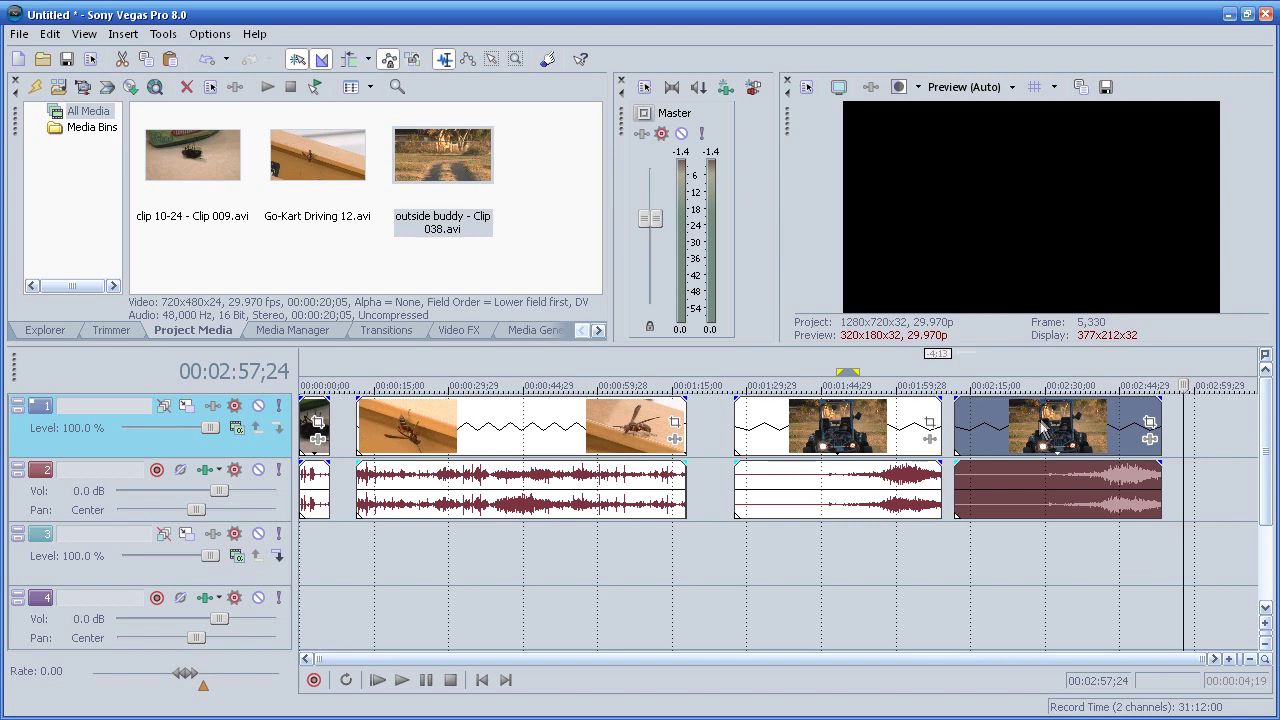
Reverse the pasted copy, butt it against the original, and trim it very short
right_click(1042, 426)
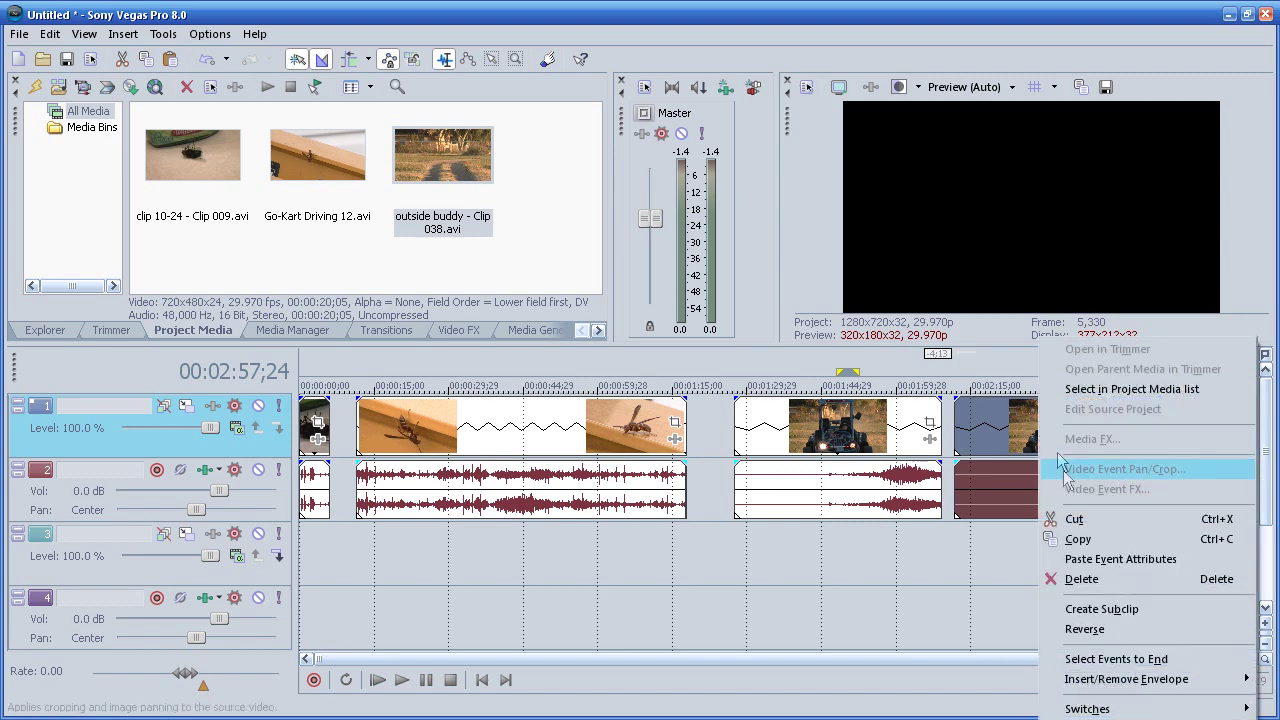
click(1088, 629)
drag(1070, 440, 1055, 445)
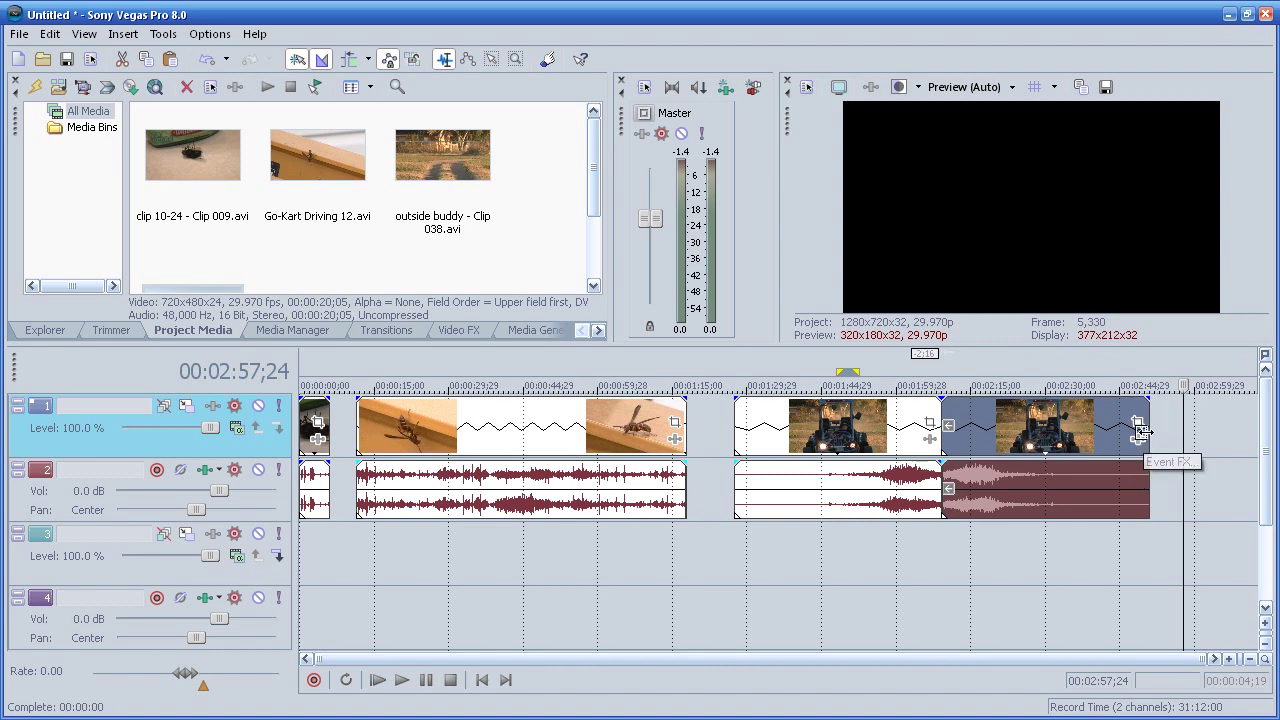
drag(1145, 447, 957, 430)
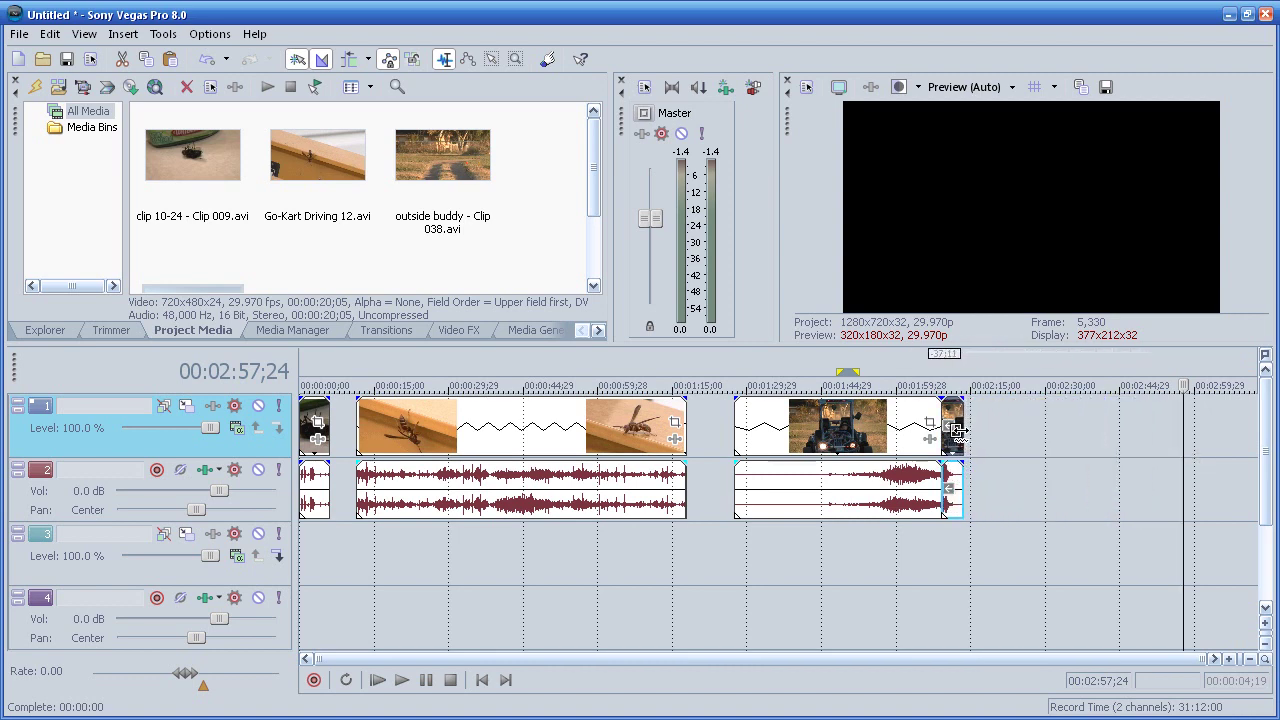
right_click(957, 430)
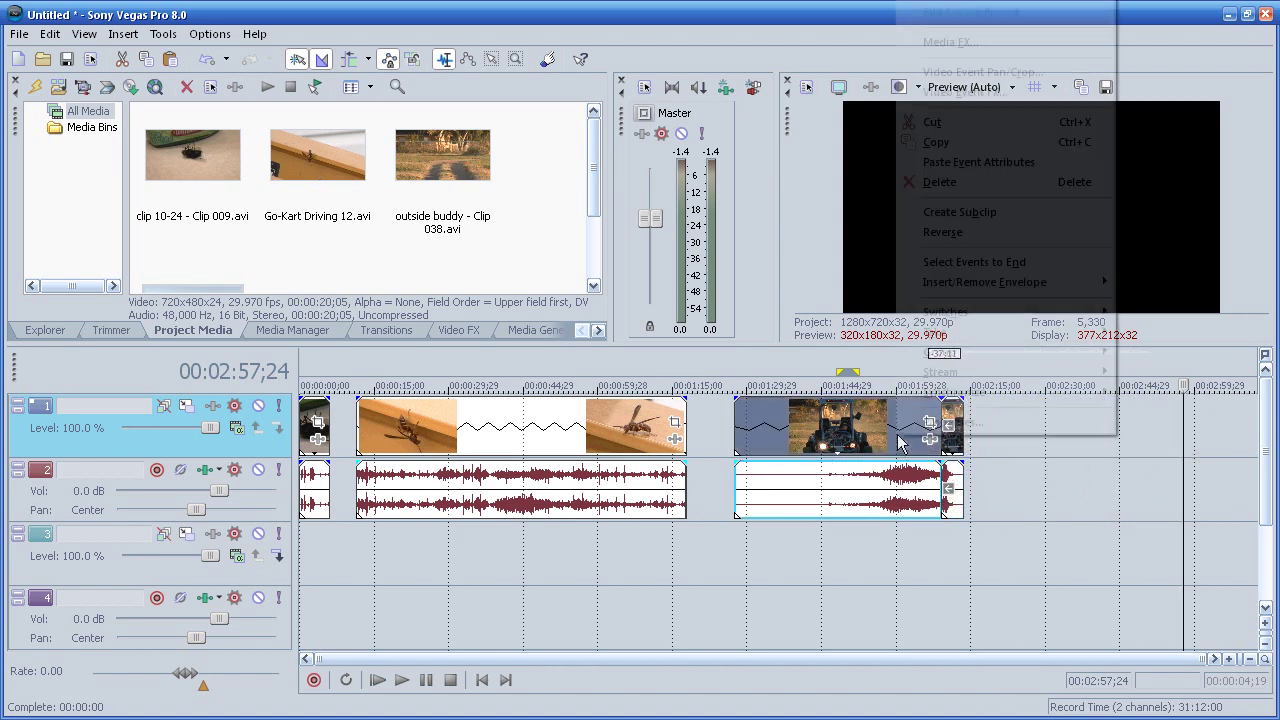
Paste another go-kart copy after the reversed piece and play back the timeline
click(945, 146)
right_click(1014, 466)
click(1035, 474)
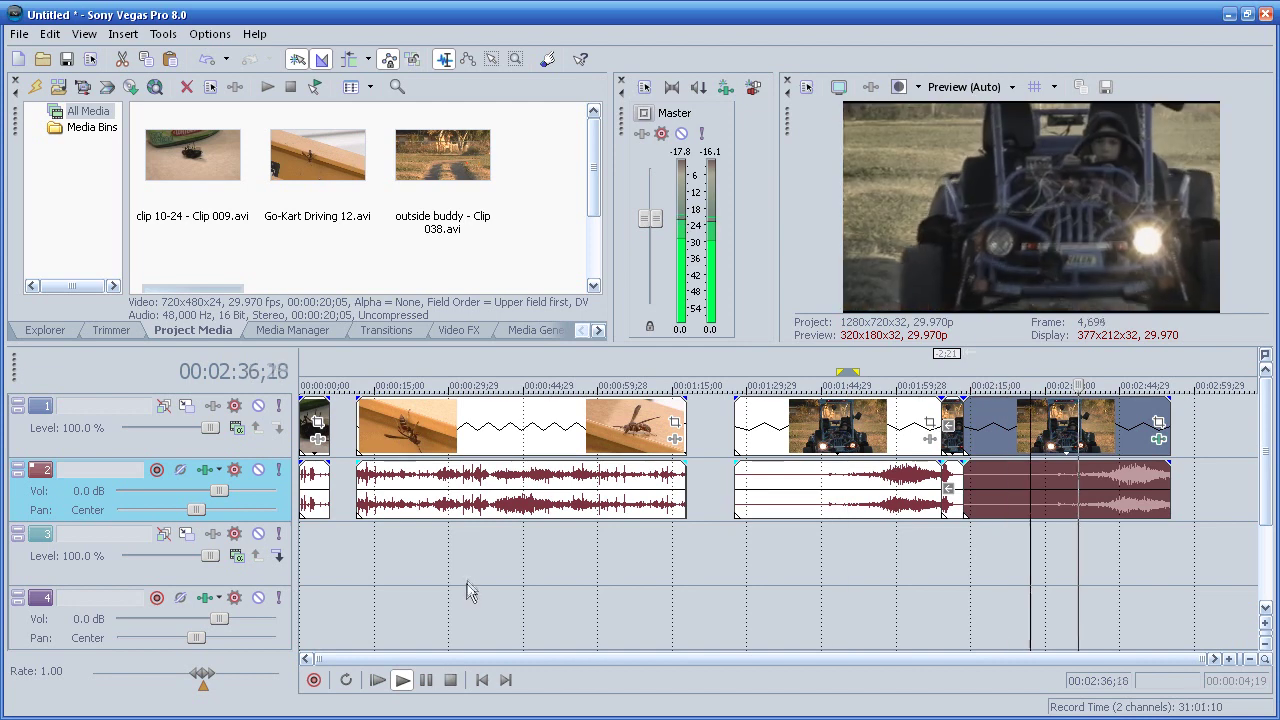
key(space)
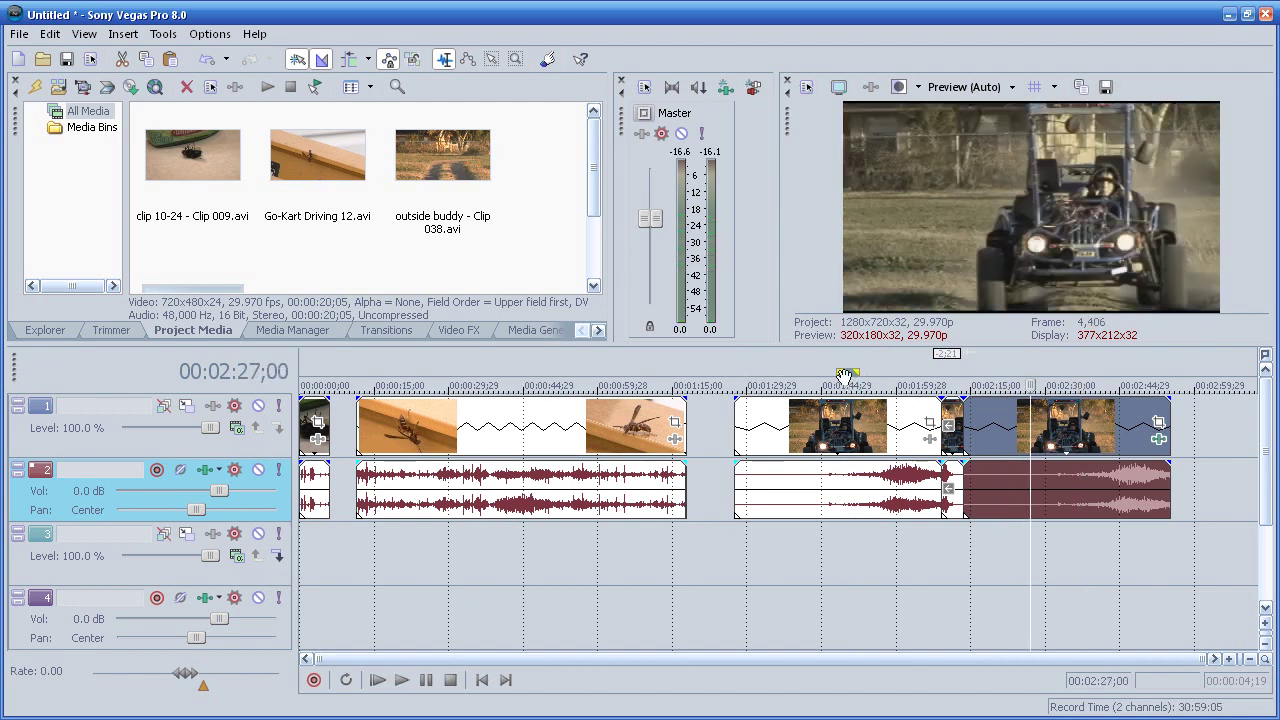